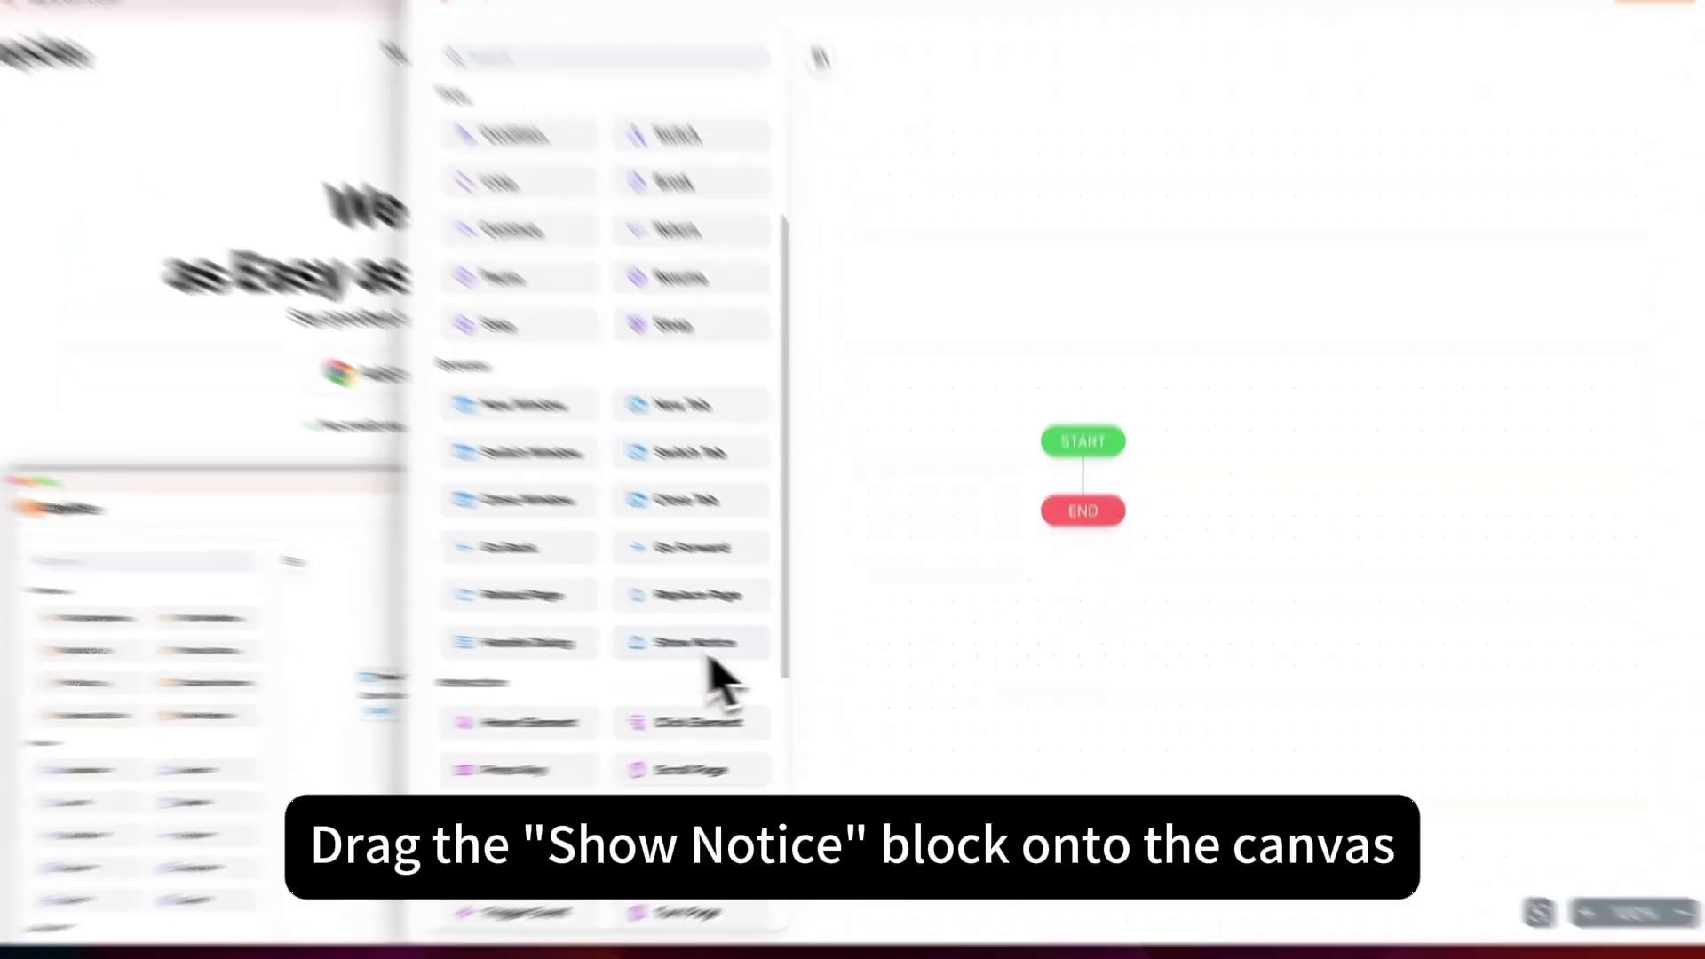
Step: Add a Show Notice block between START and END and open its settings
left_click_drag(803, 658, 861, 671)
left_click_drag(653, 643, 1088, 355)
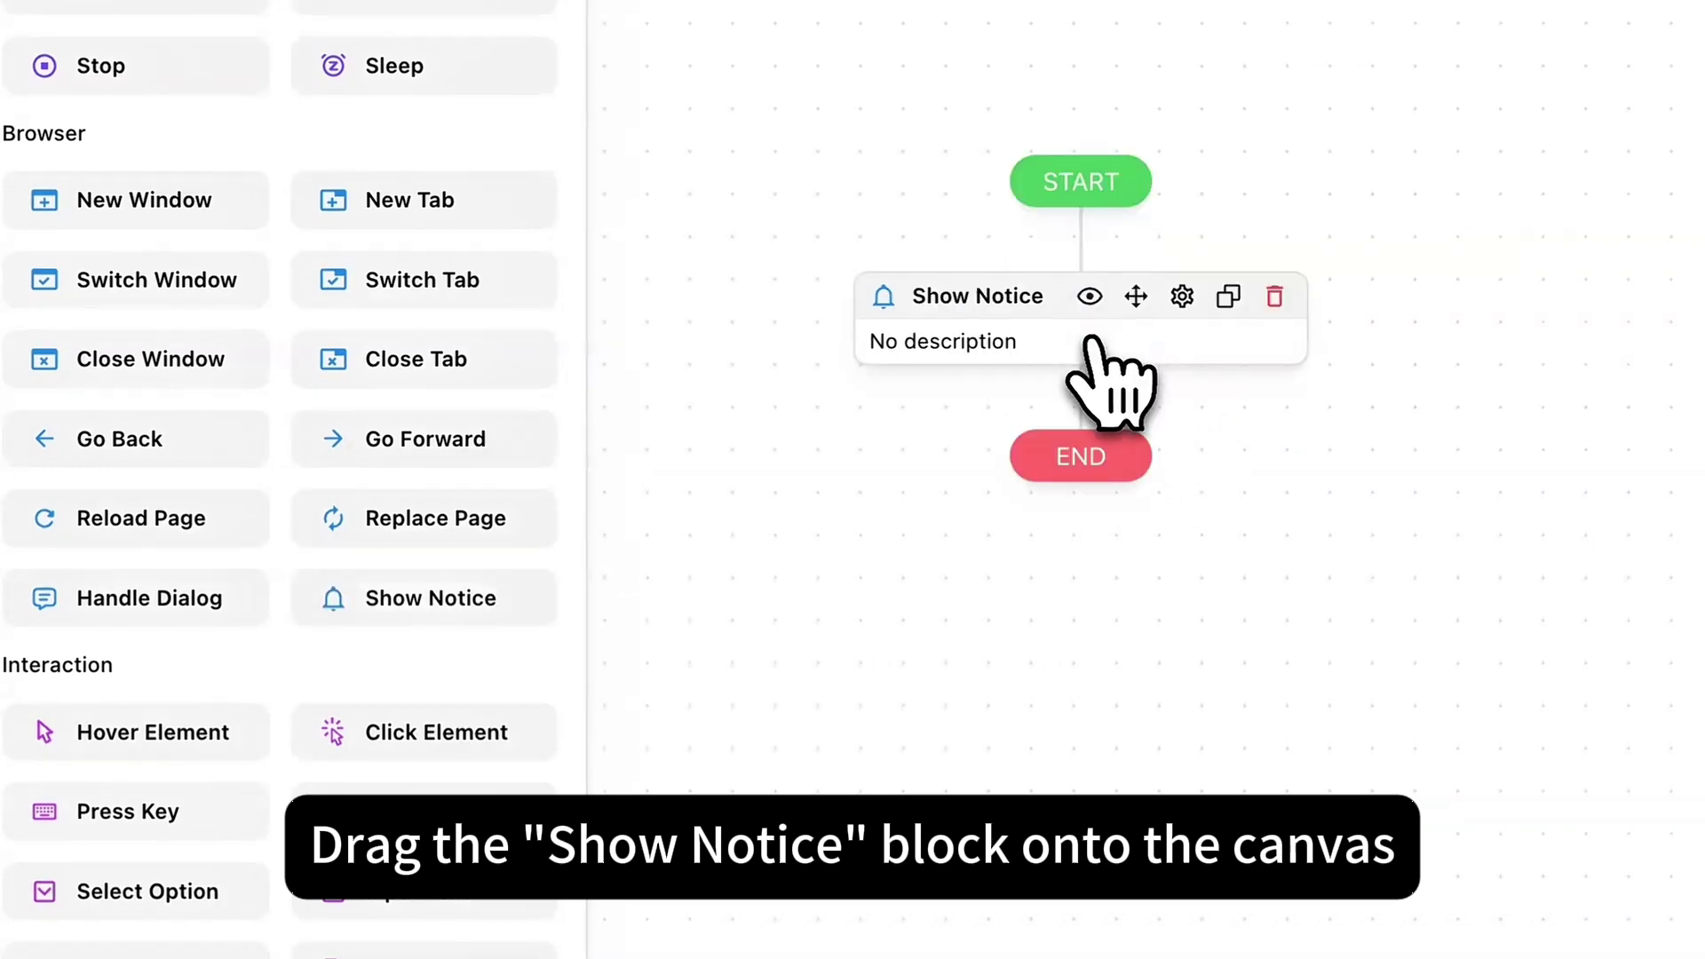
left_click(1066, 333)
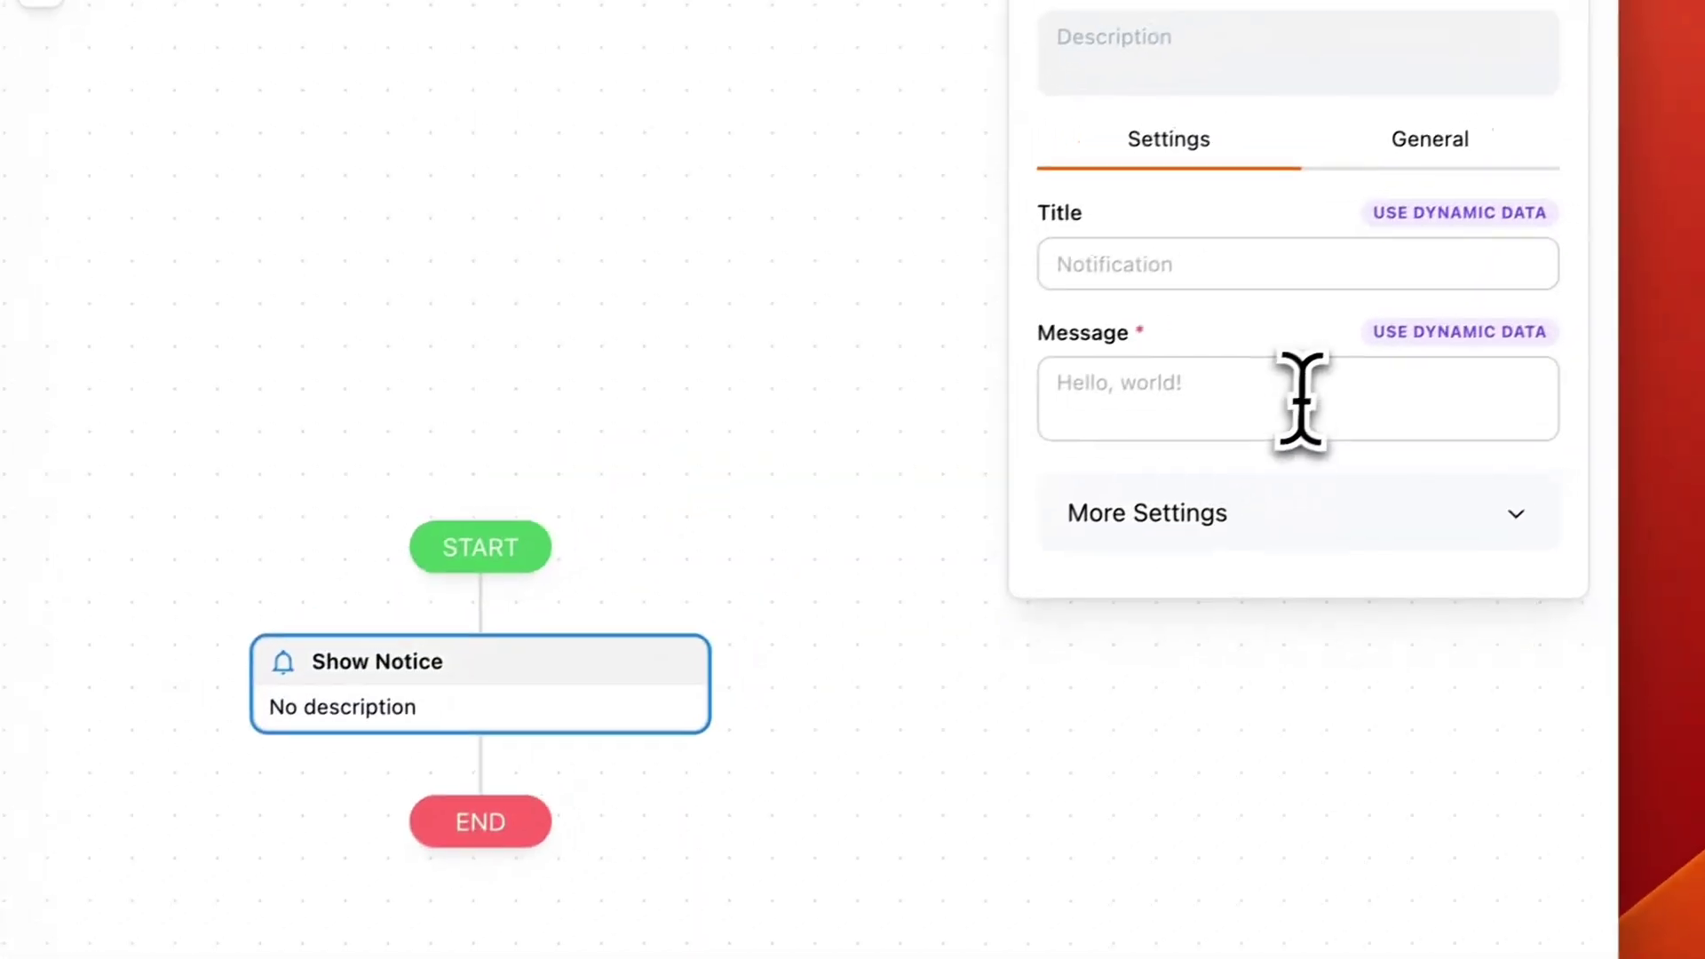
Step: Set the notice's message to "Tapicker is Nice" and its title to "Welcome"
left_click(1298, 395)
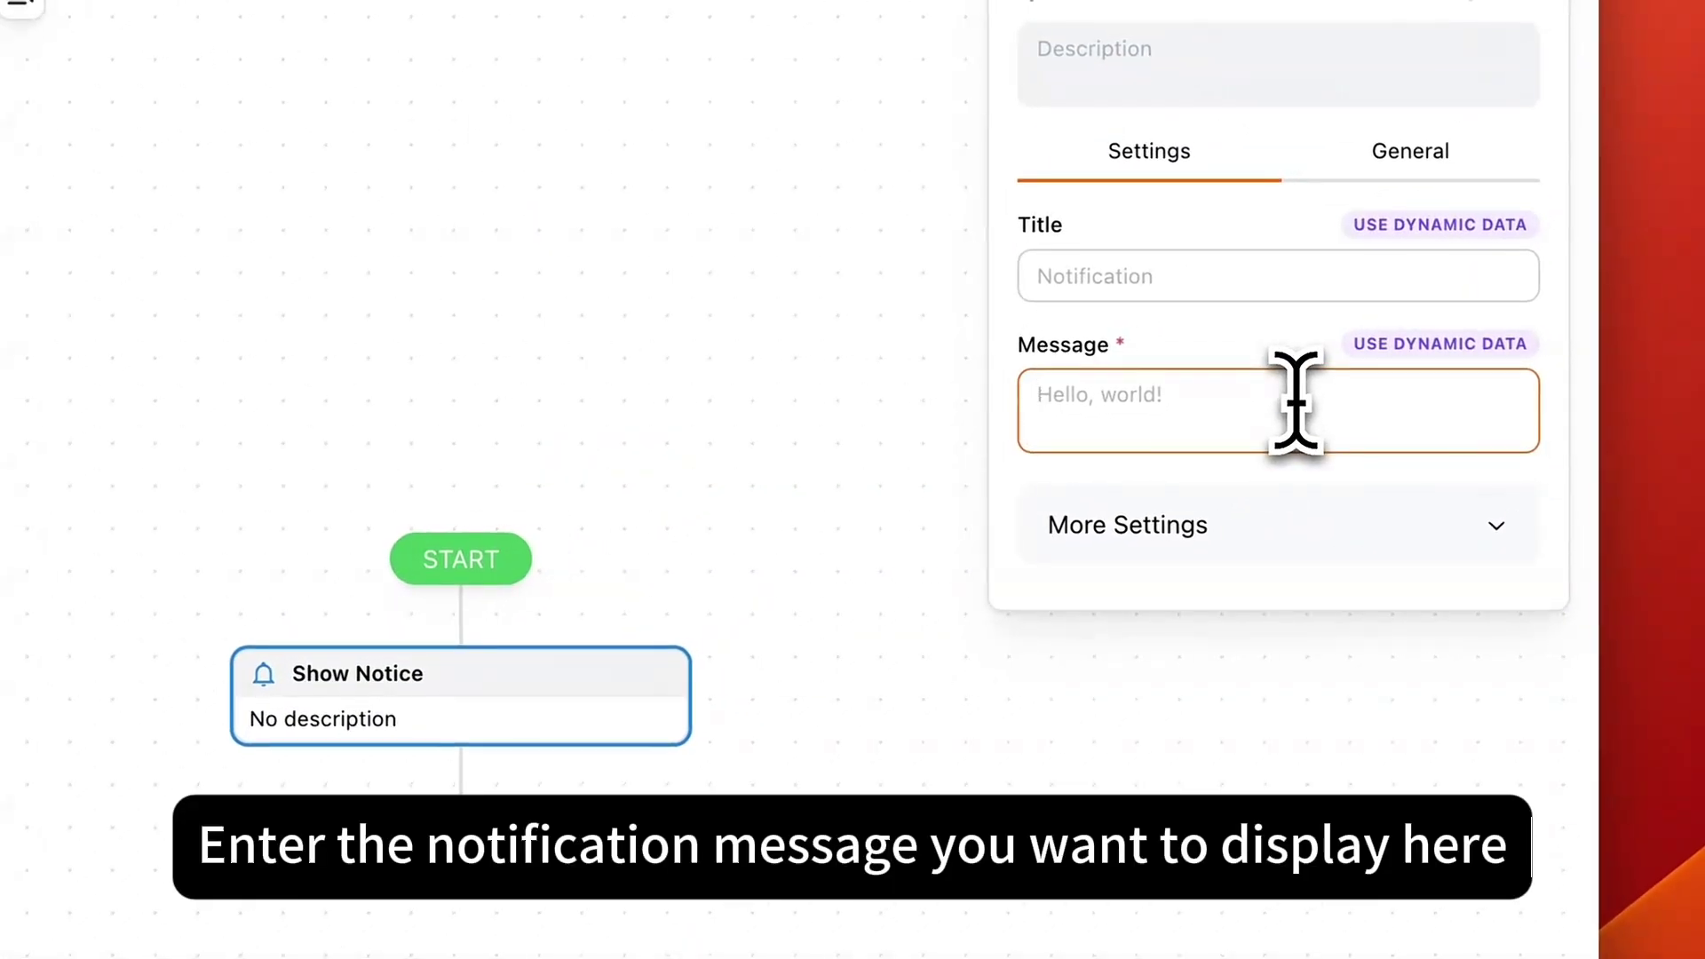
type("Tapicker is Nice")
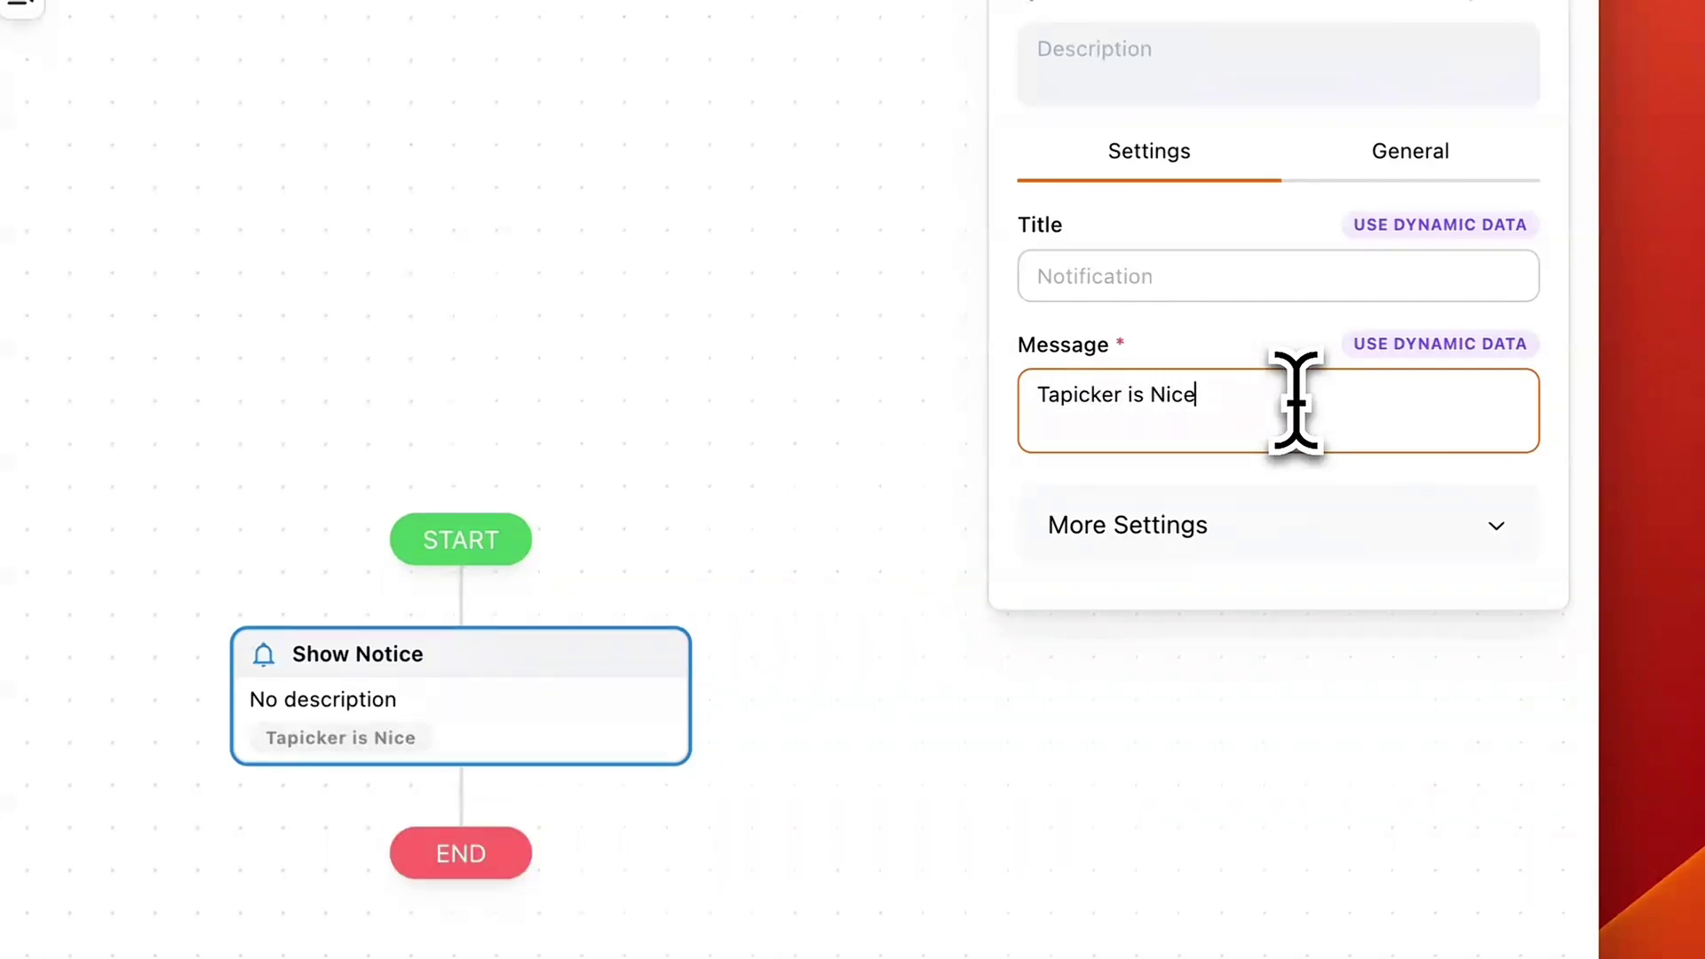
left_click(1294, 277)
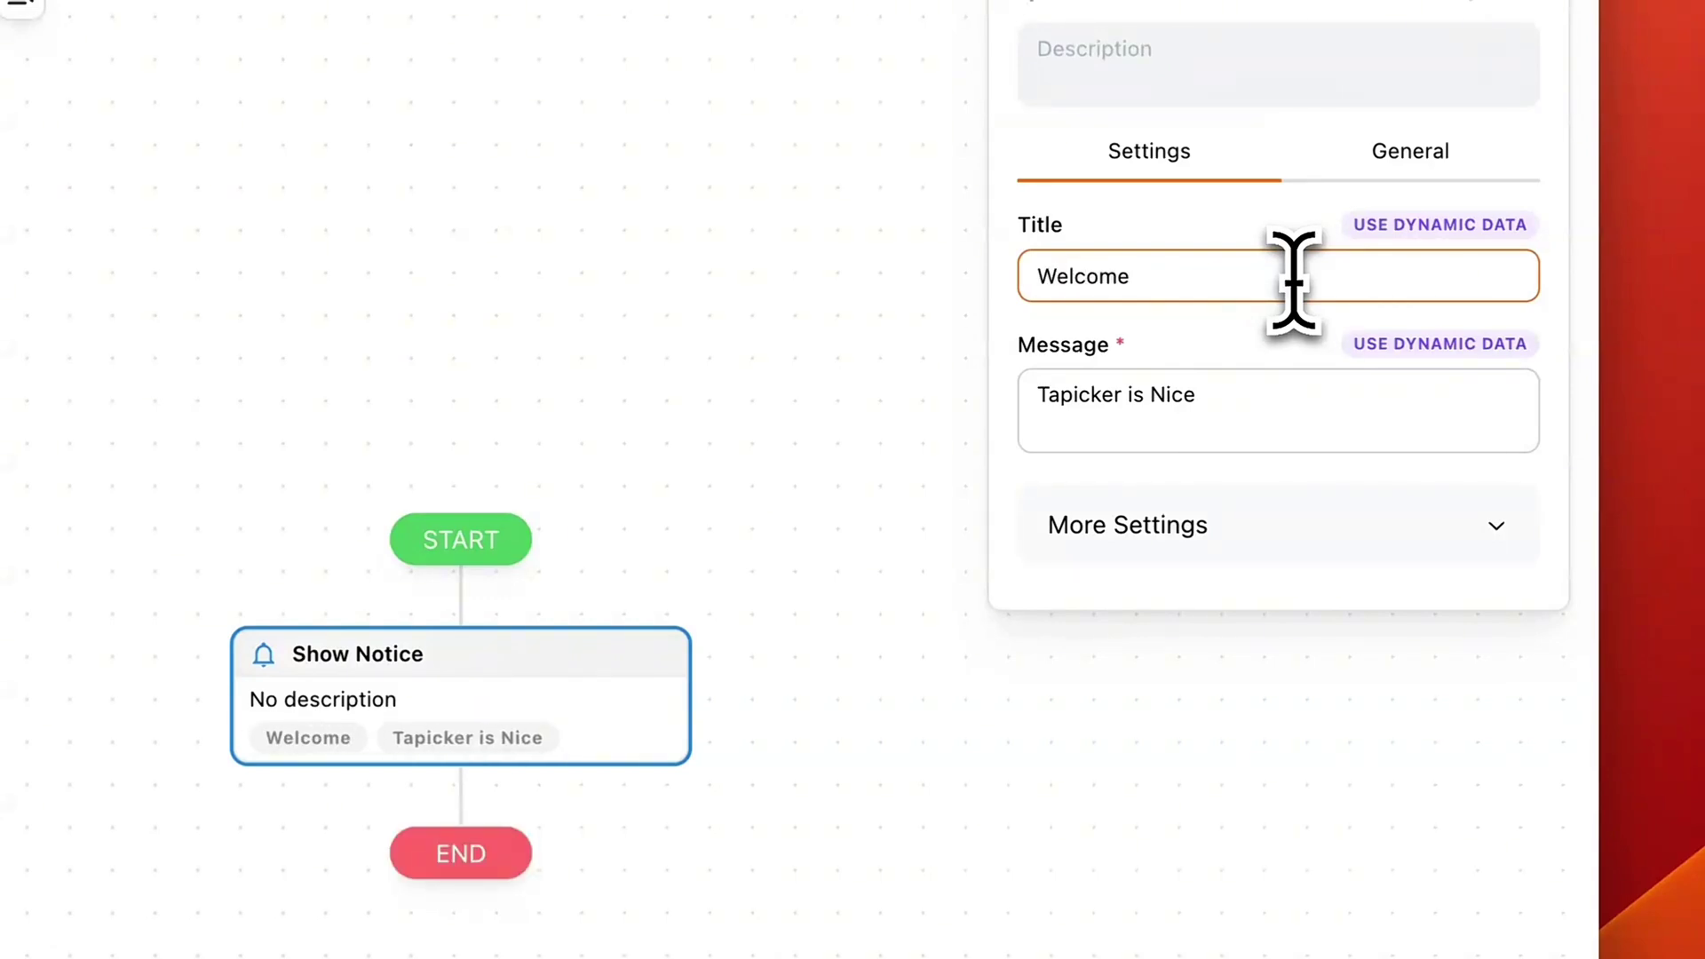
Step: Set the Show Notice block's wait time to 3 seconds and run the recipe
left_click(1417, 155)
left_click(1123, 277)
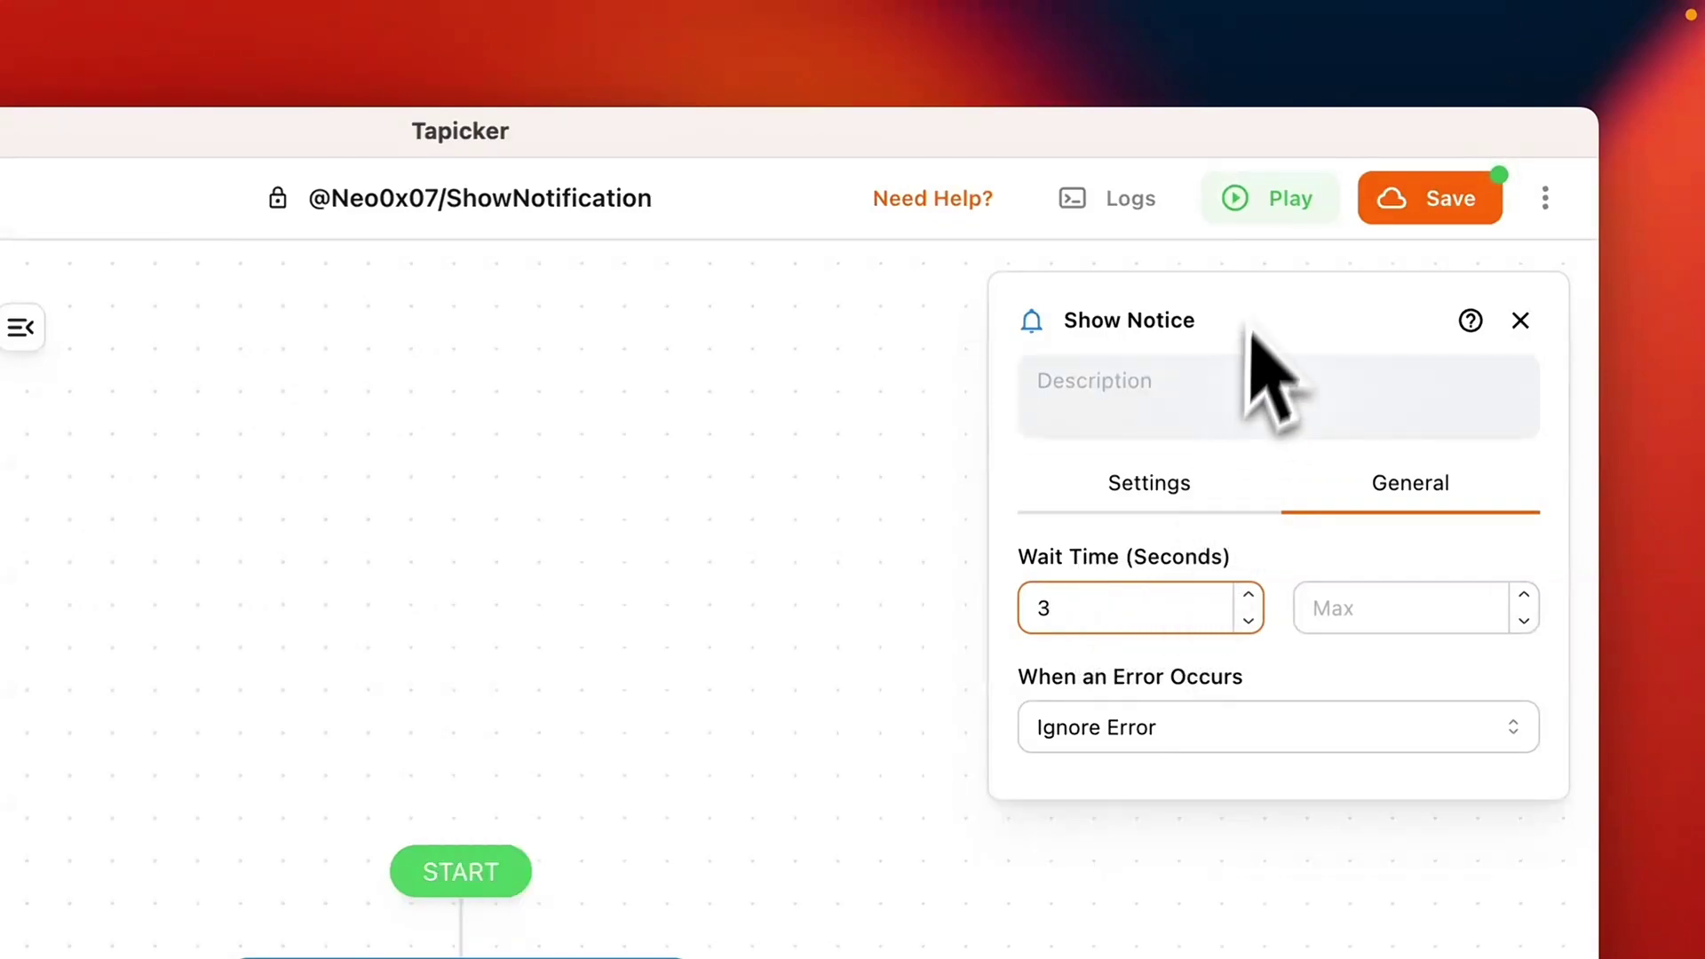
left_click(1272, 197)
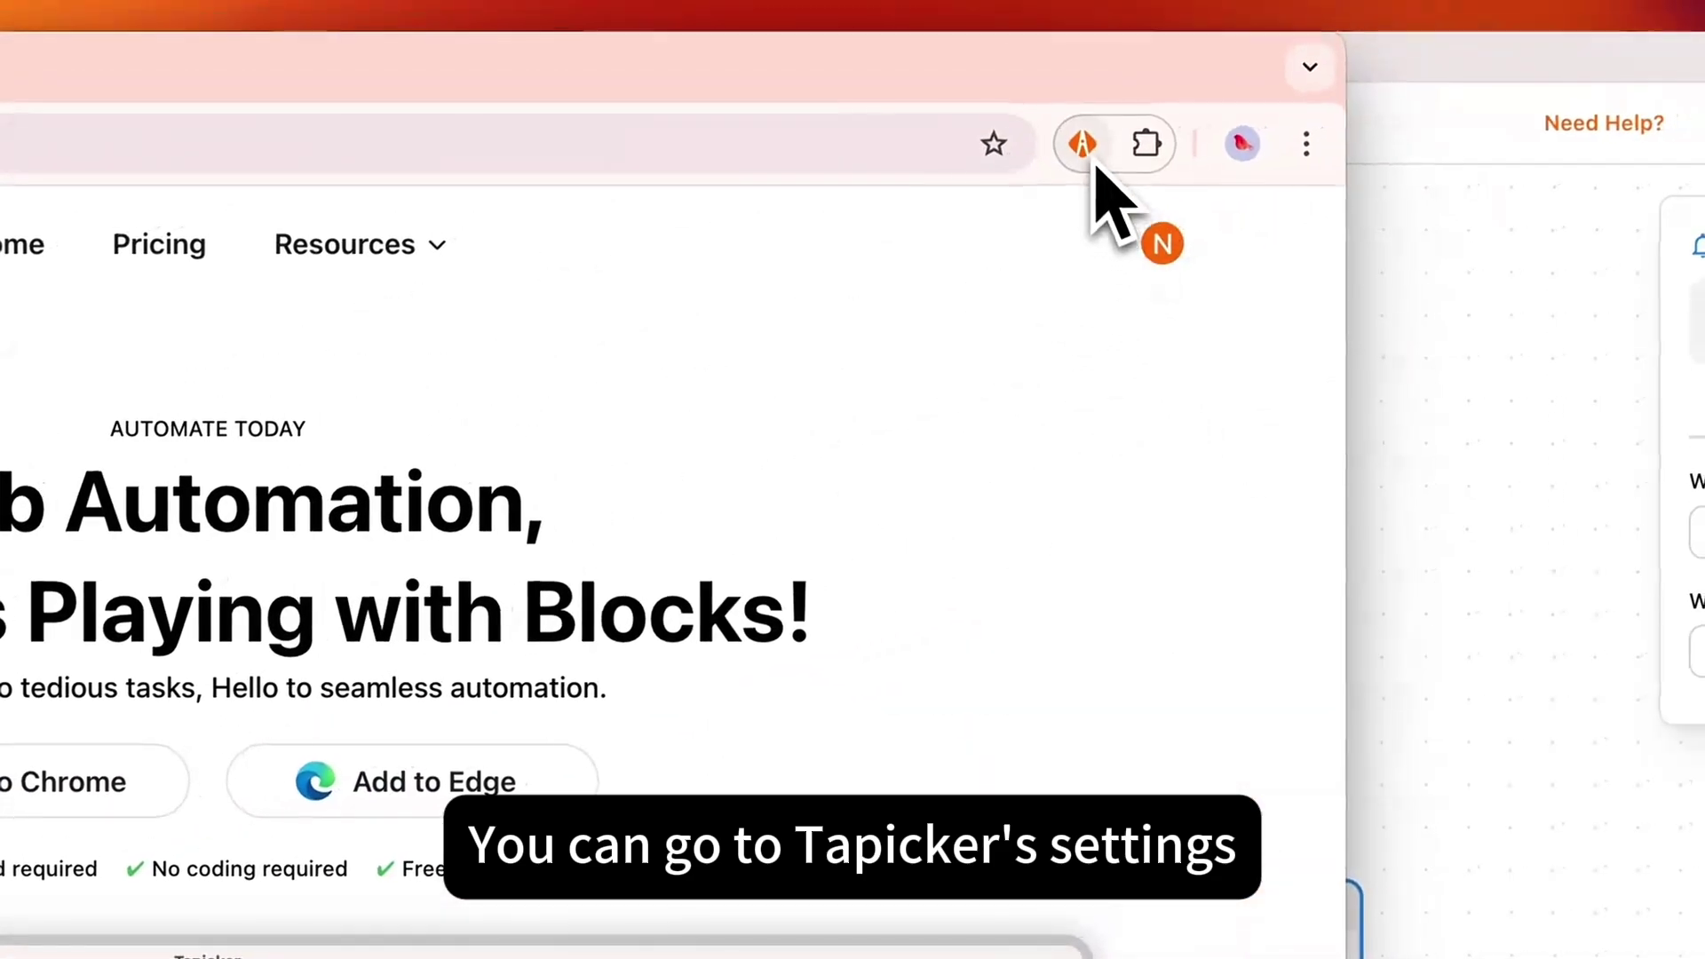
Step: Open the Tapicker extension's settings and review its notification options
left_click(1085, 147)
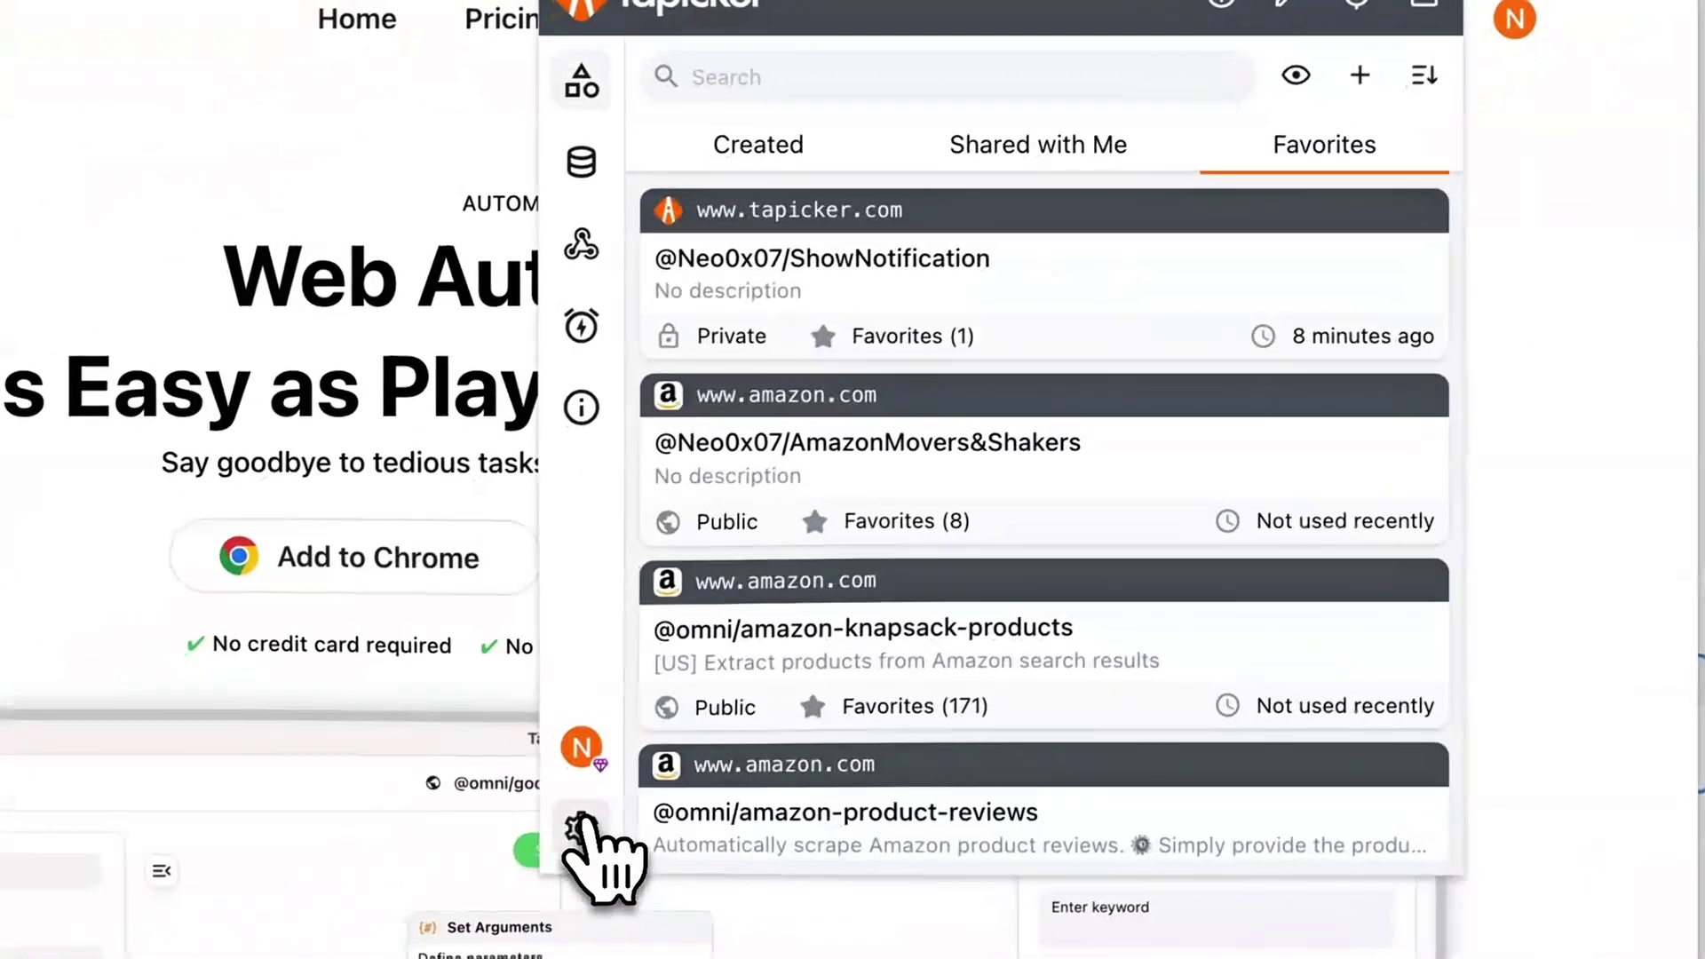
left_click(613, 812)
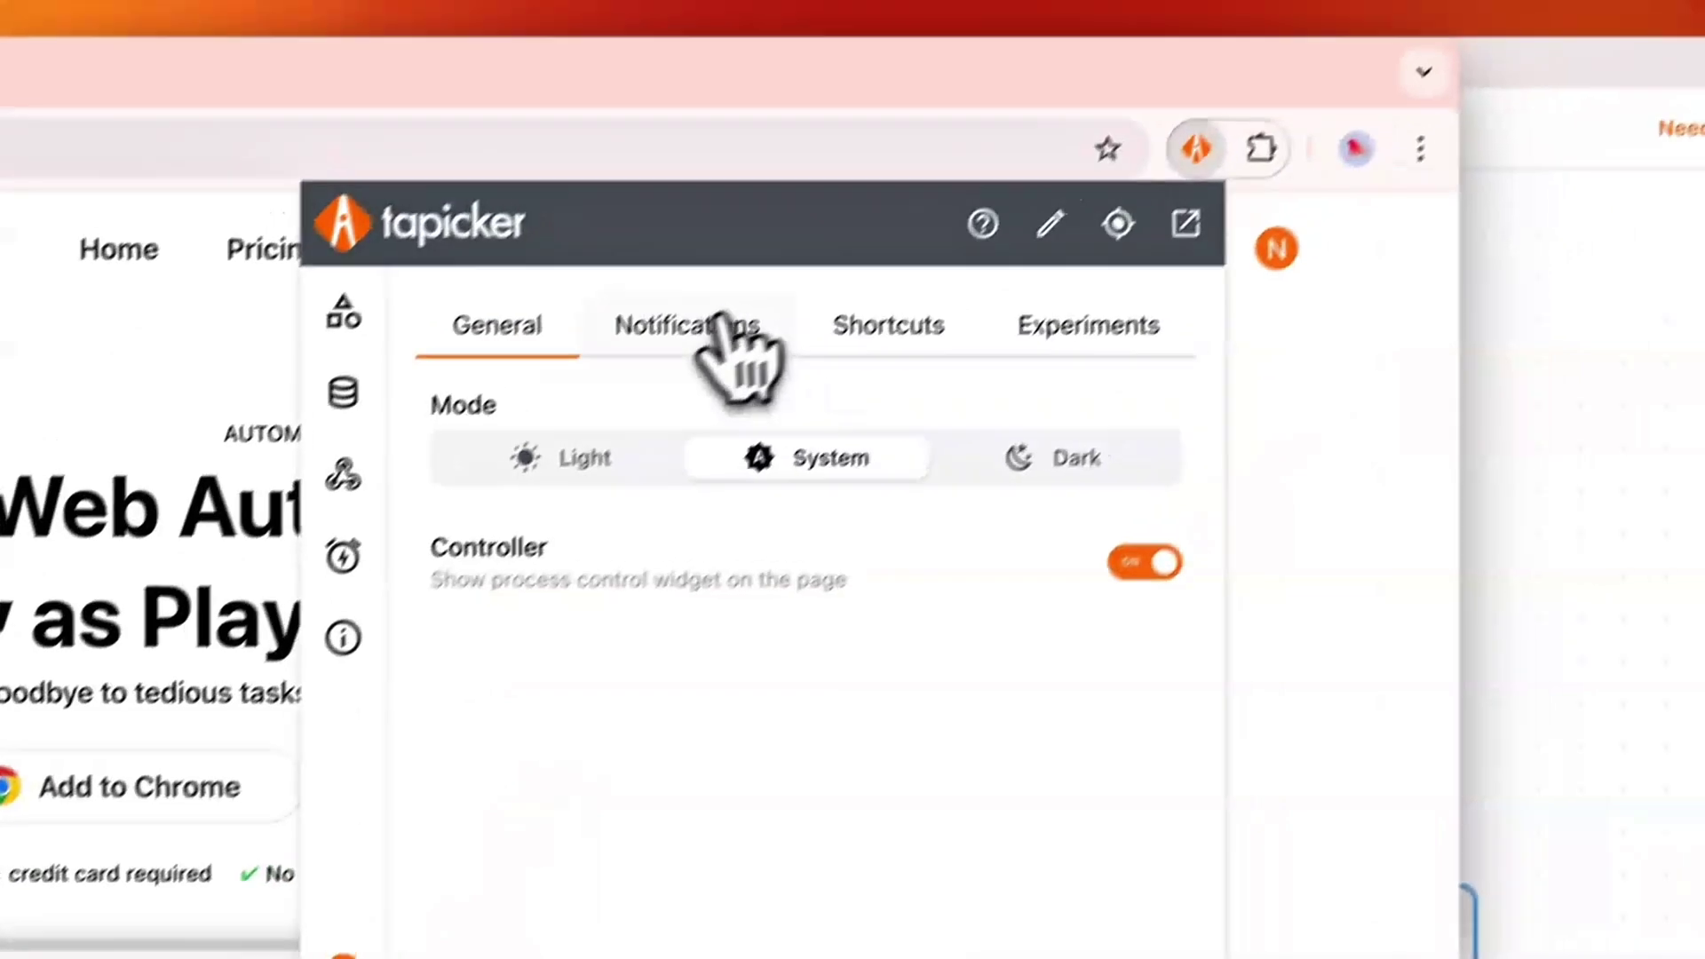
left_click(933, 90)
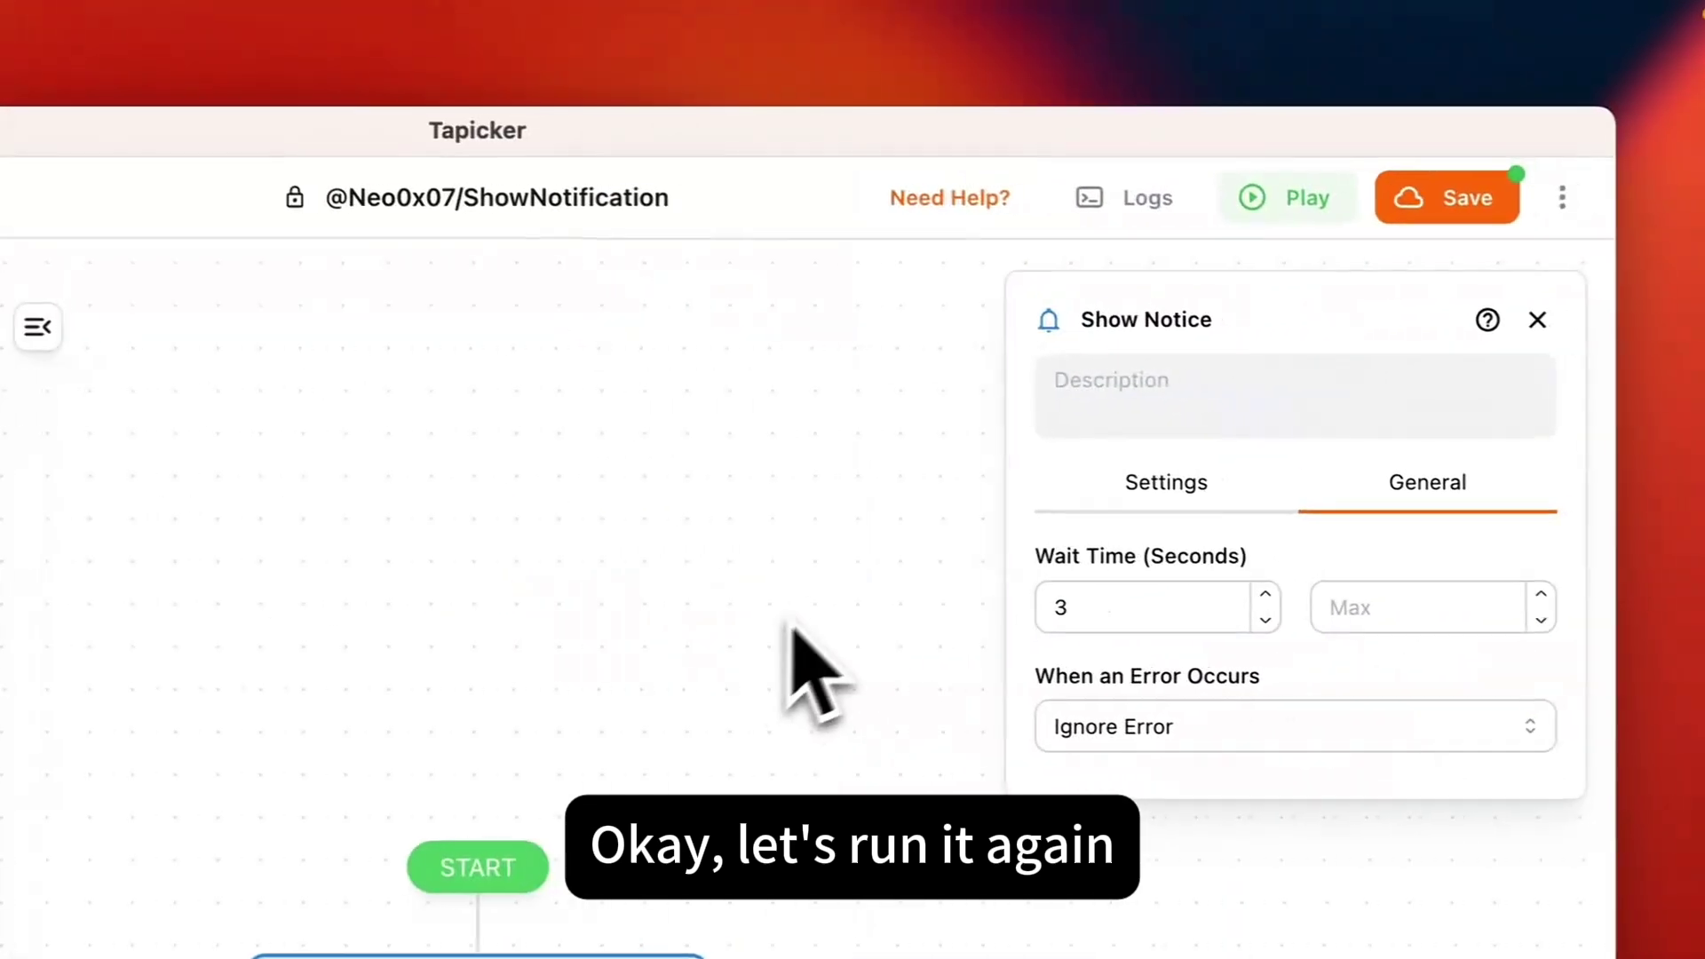
Step: Run the ShowNotification recipe again to check the desktop notification
left_click(1272, 199)
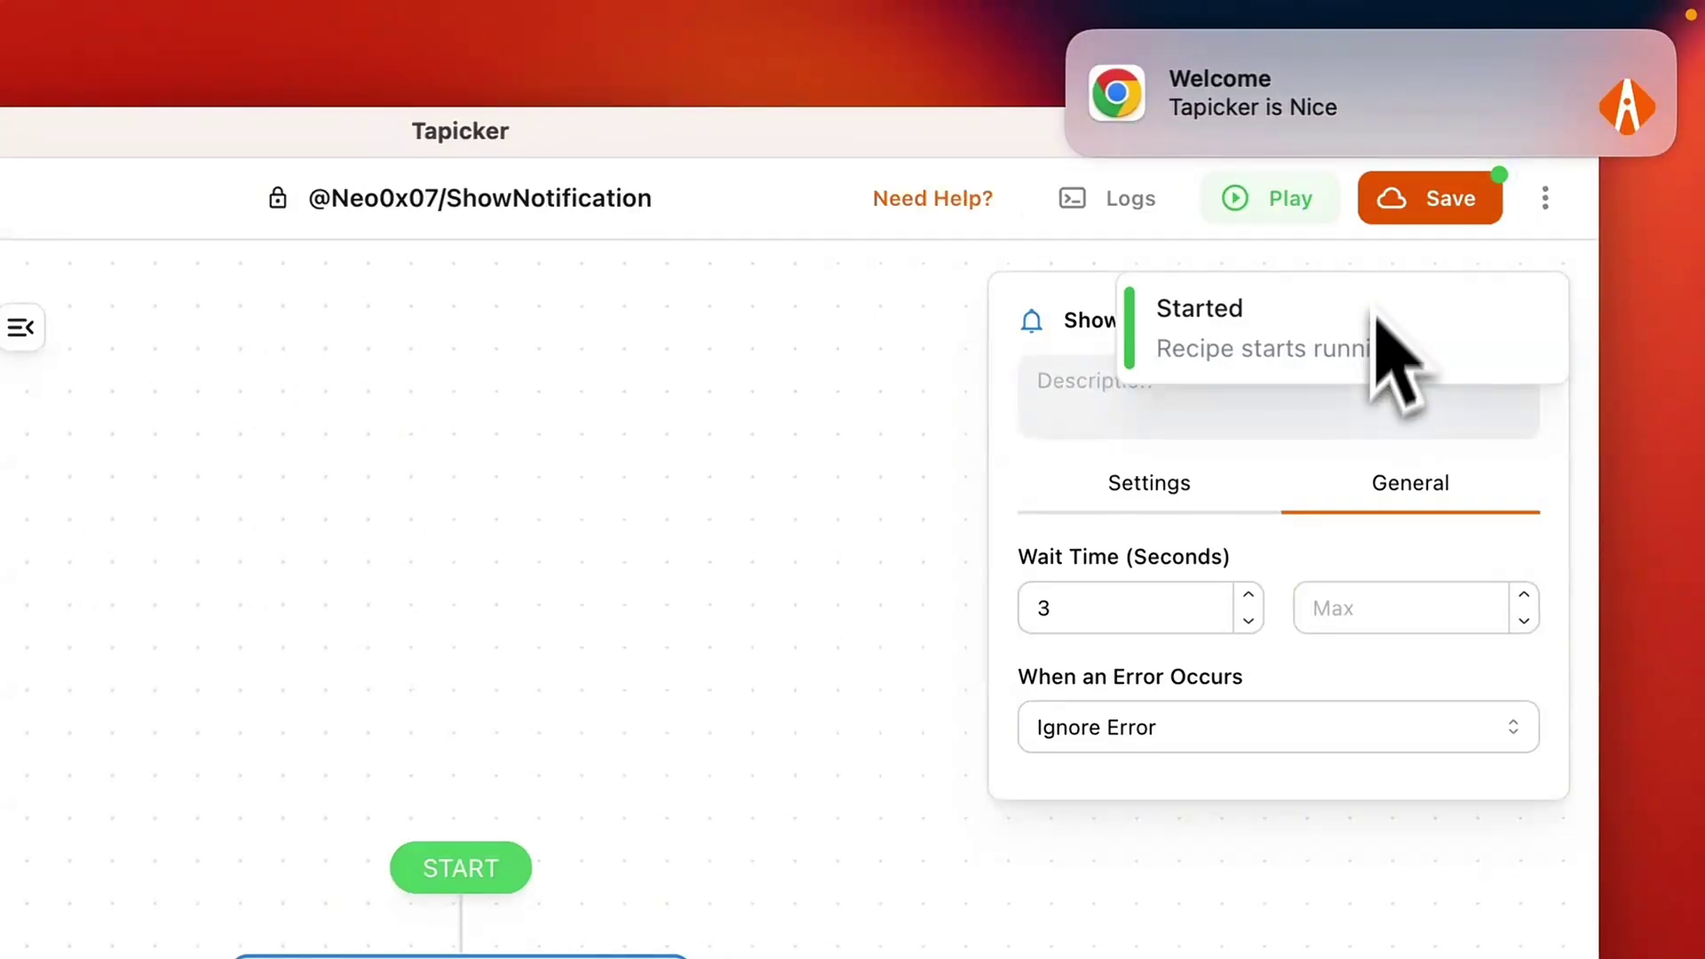
mouse_move(1340, 145)
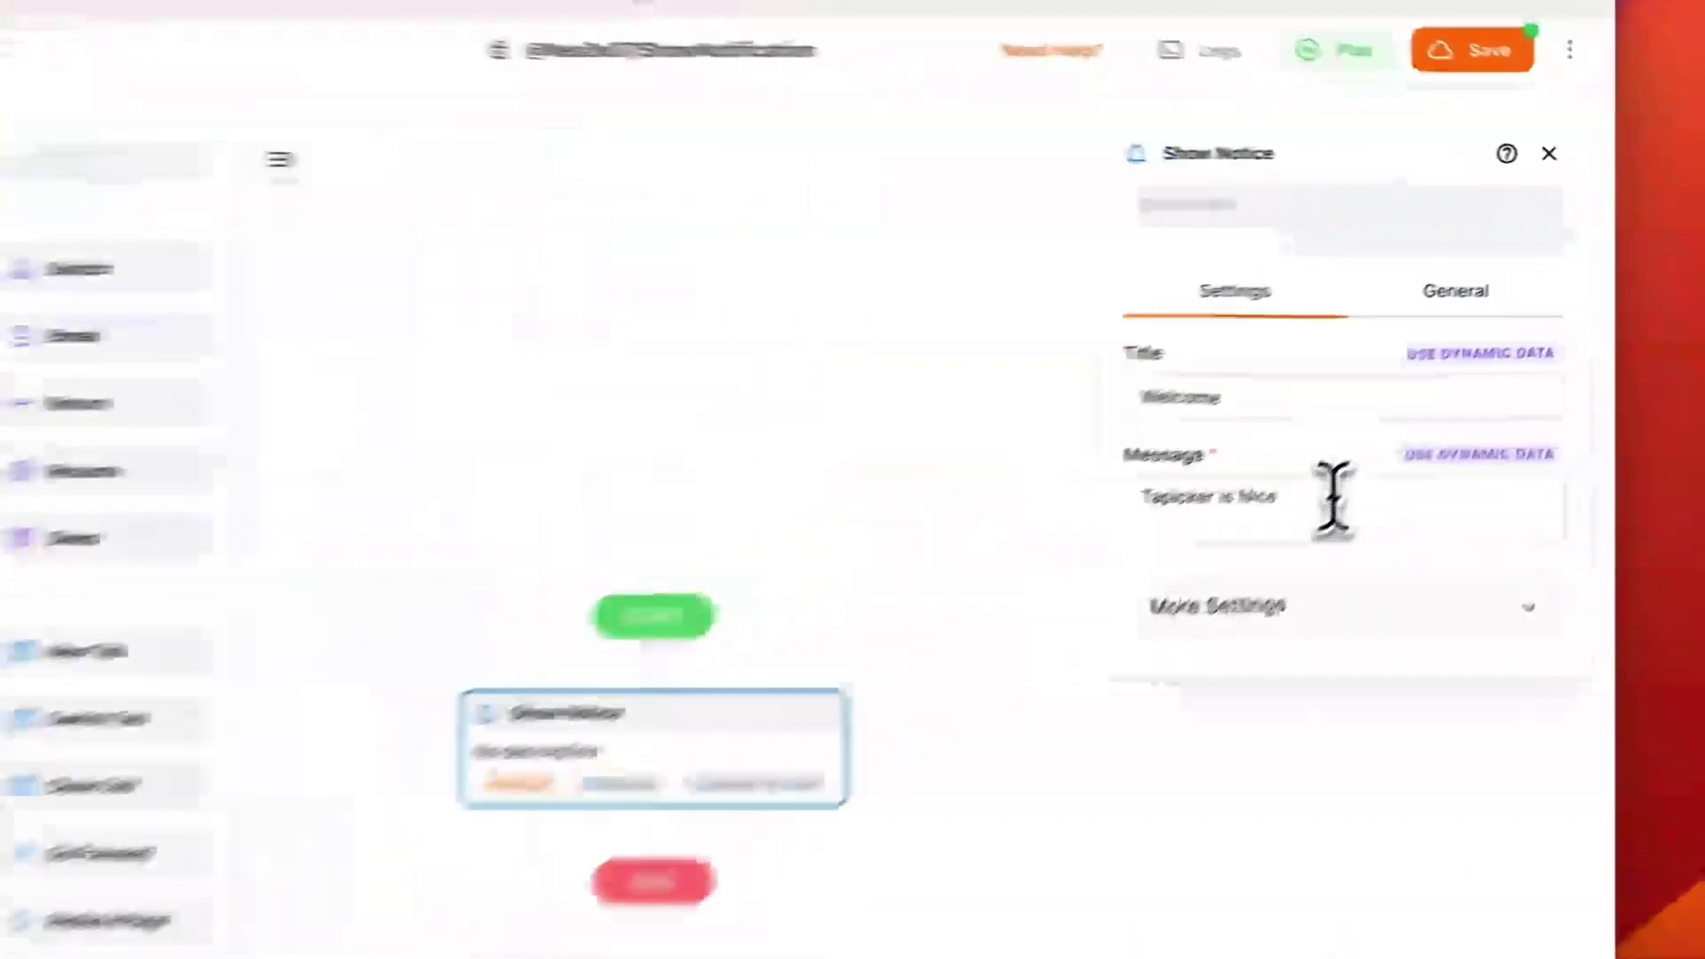
Step: Expand the notice's additional settings and go to its sound option
left_click_drag(1256, 548, 1021, 571)
left_click(1390, 582)
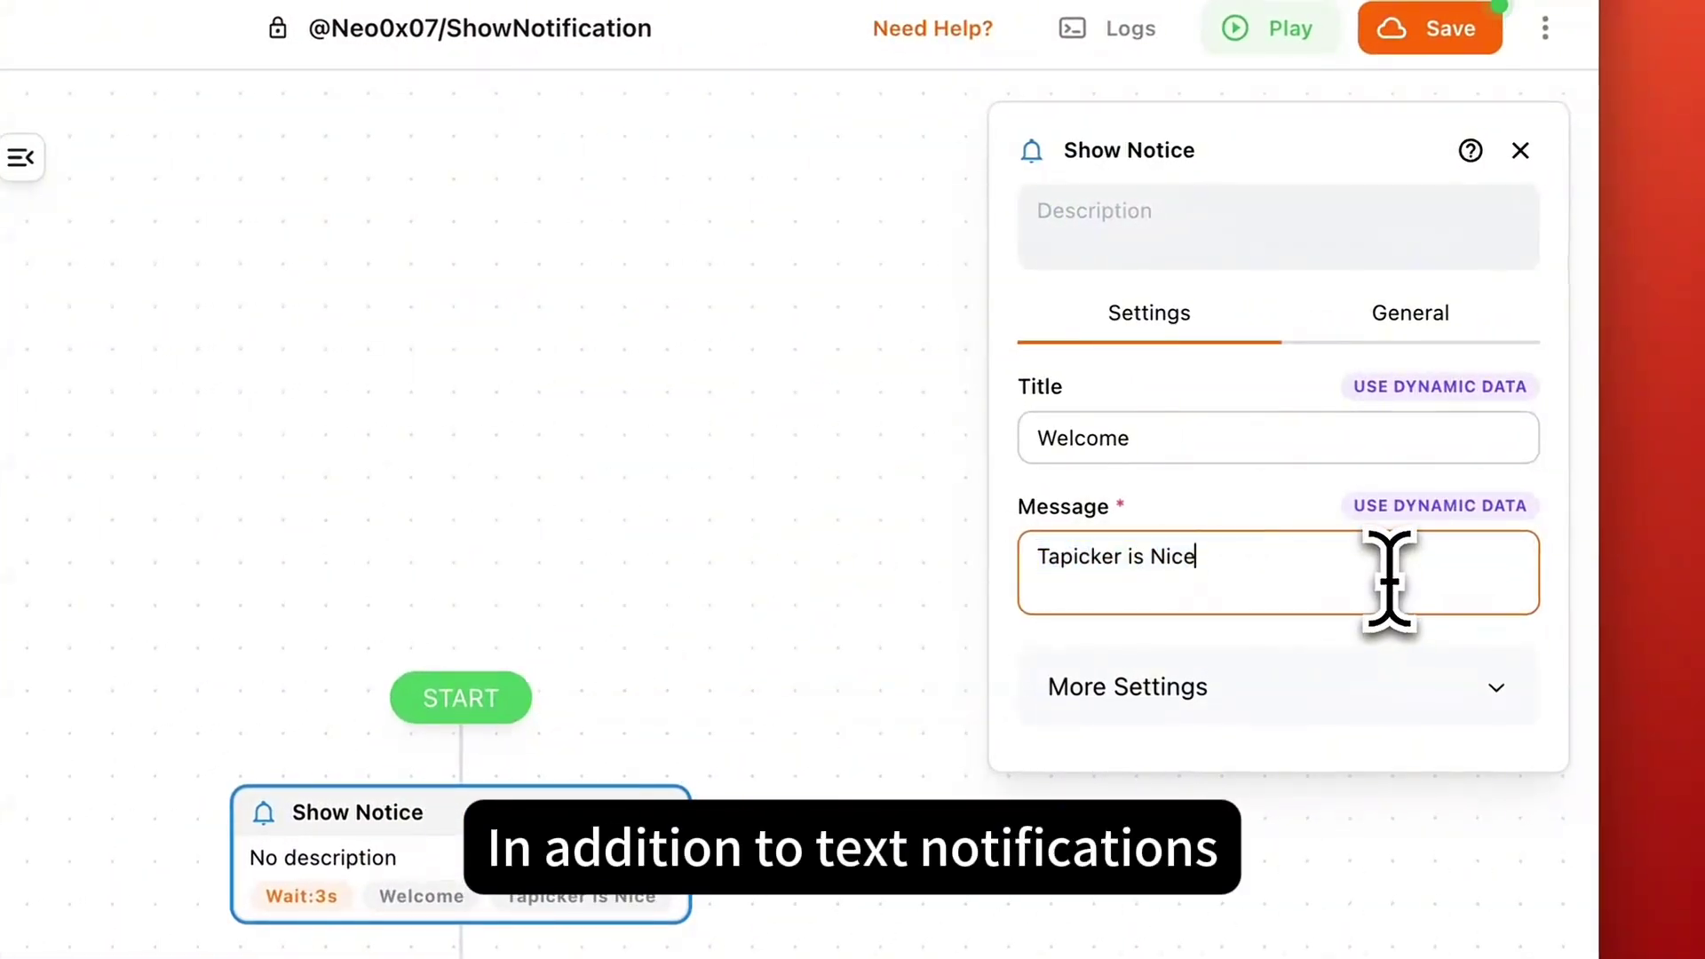
left_click(1249, 719)
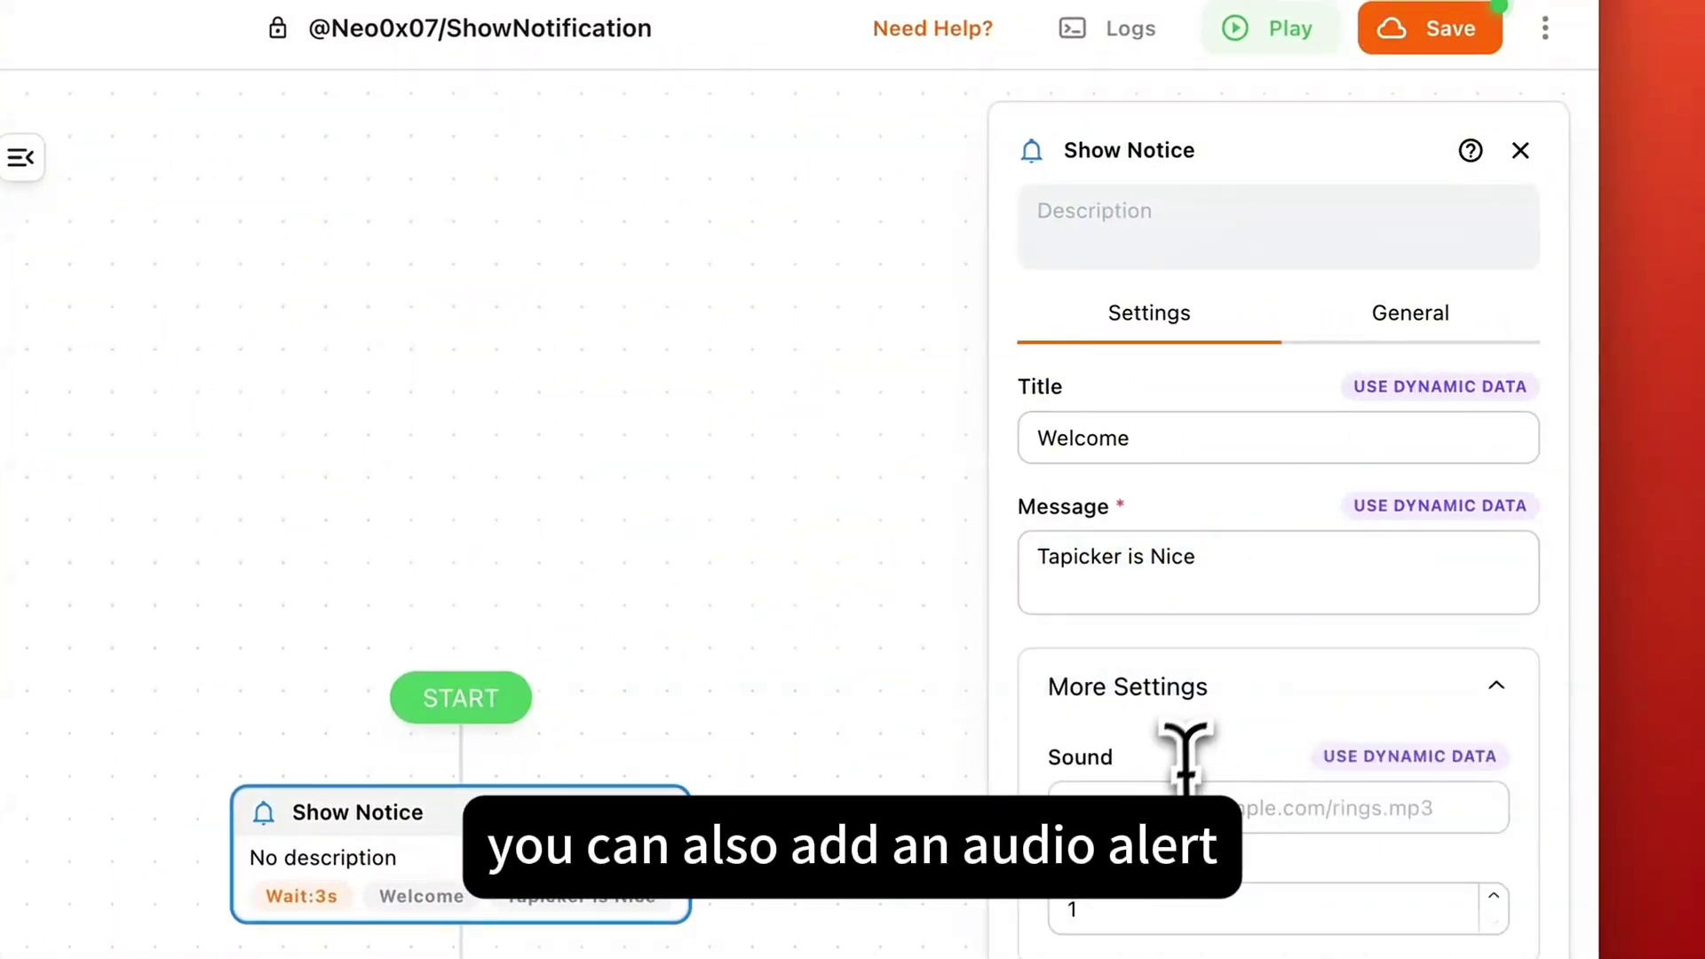
left_click(1169, 782)
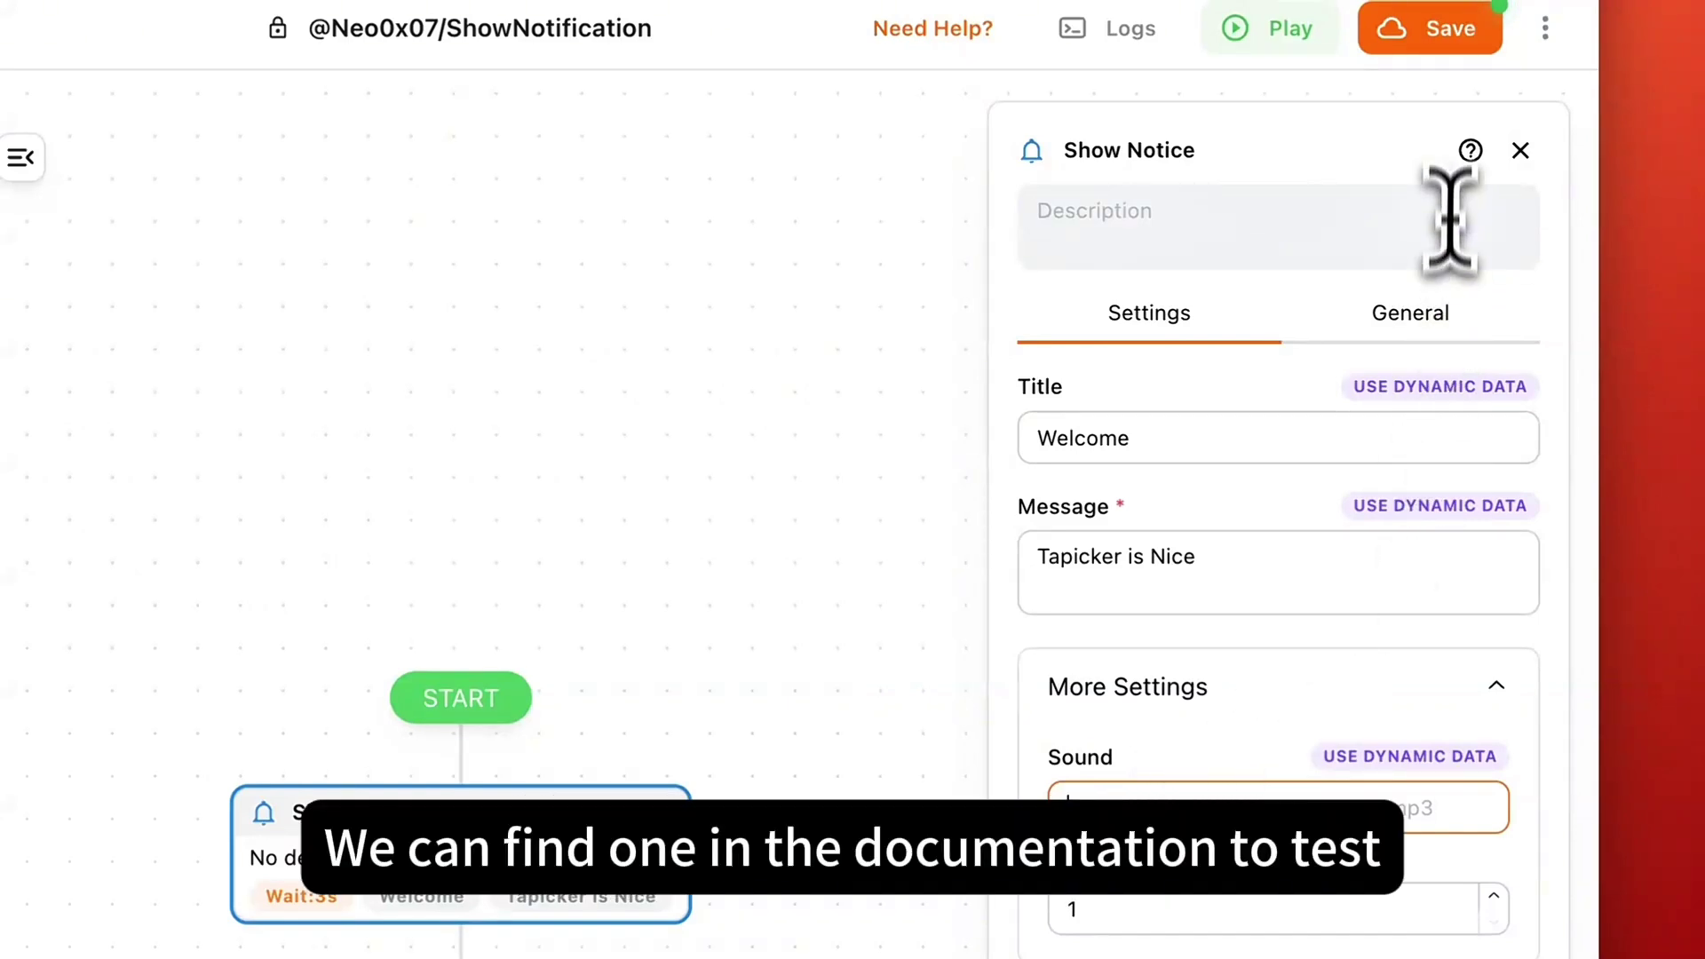
Step: Copy the nokia-ringtone.mp3 URL from the Online Audio section of the Show Notice block's documentation
left_click(1471, 151)
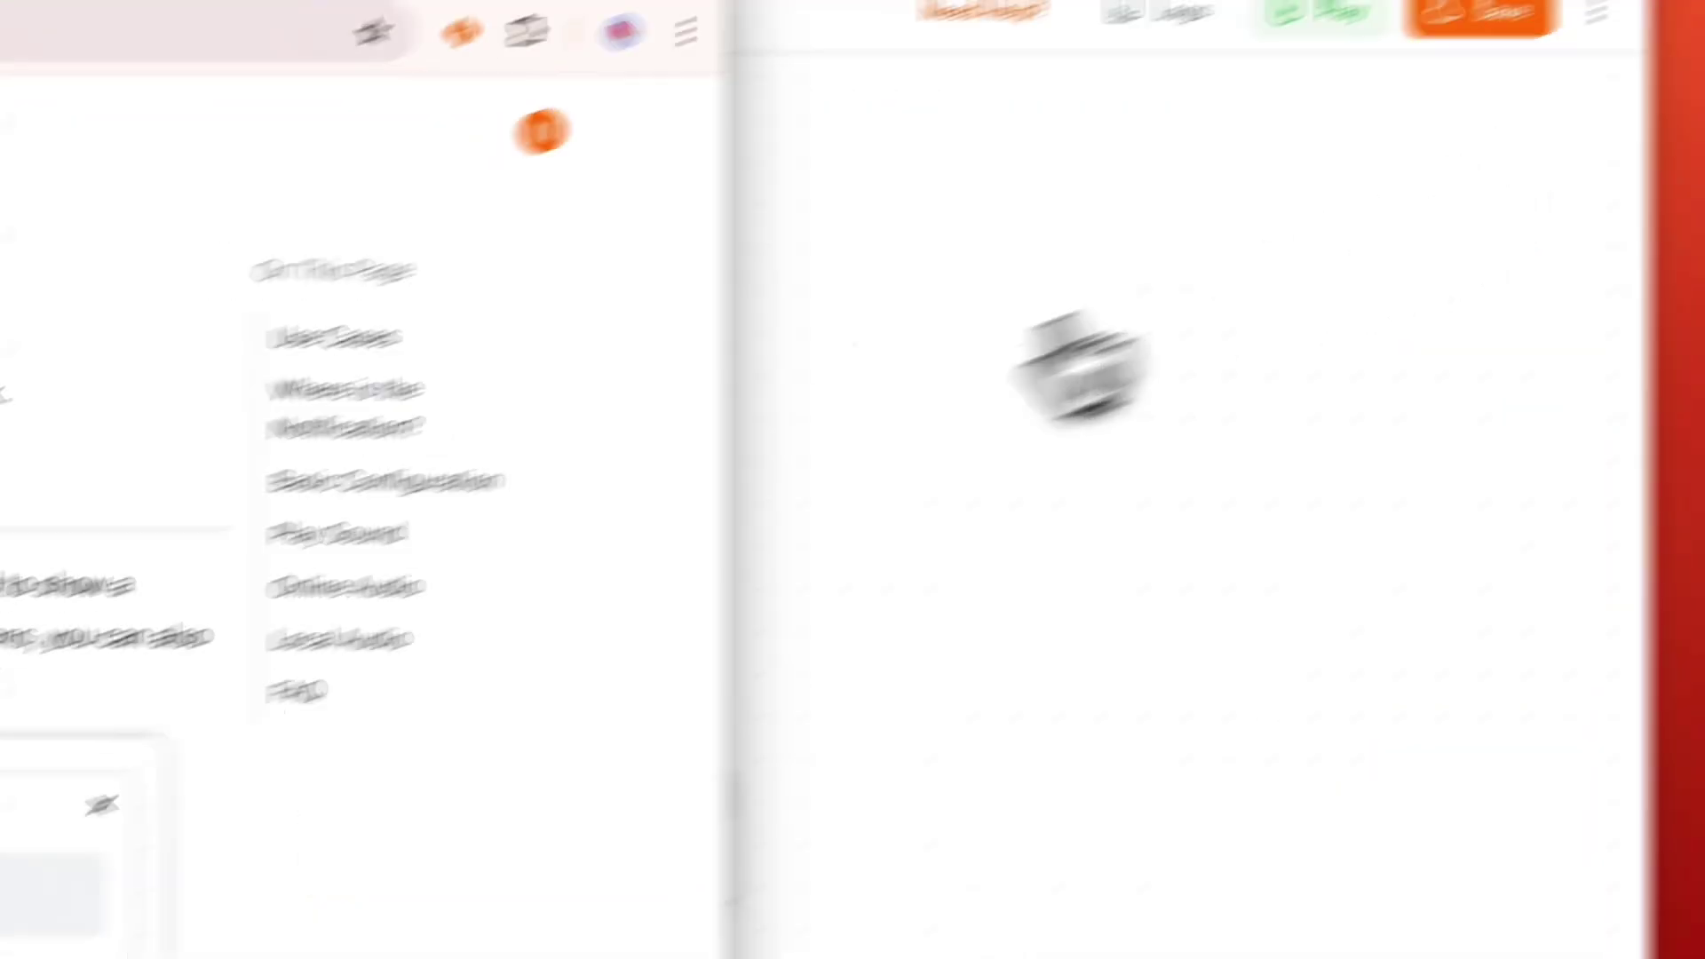
left_click(300, 545)
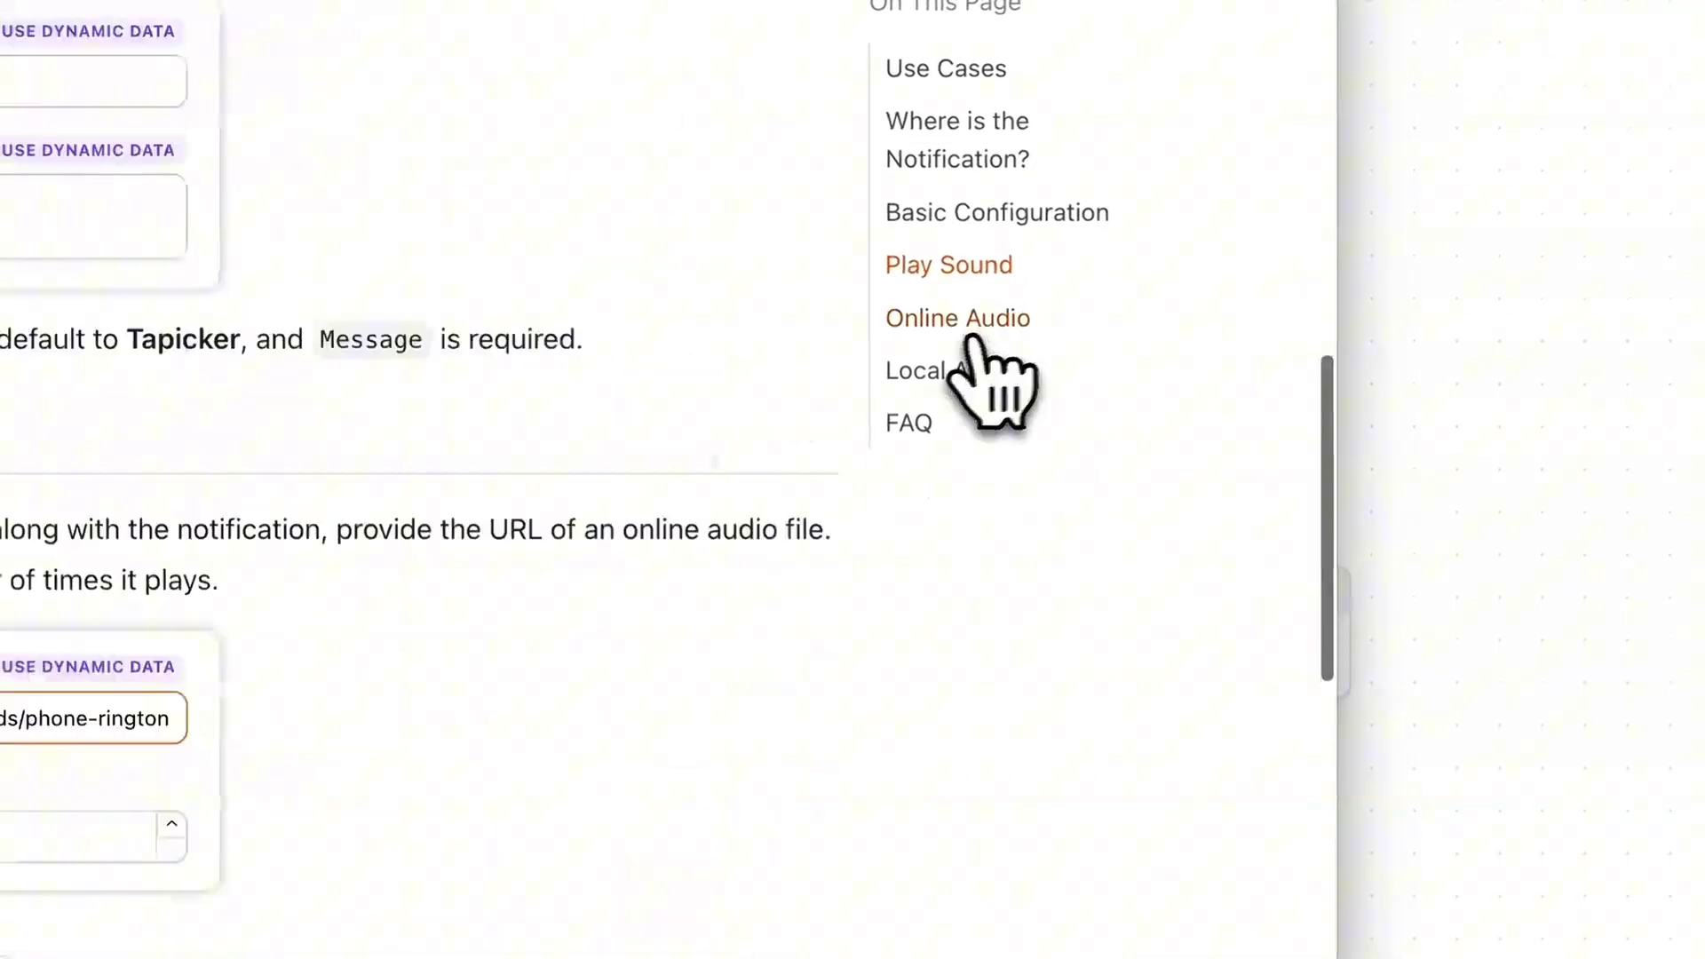
scroll(723, 571, "down", 4)
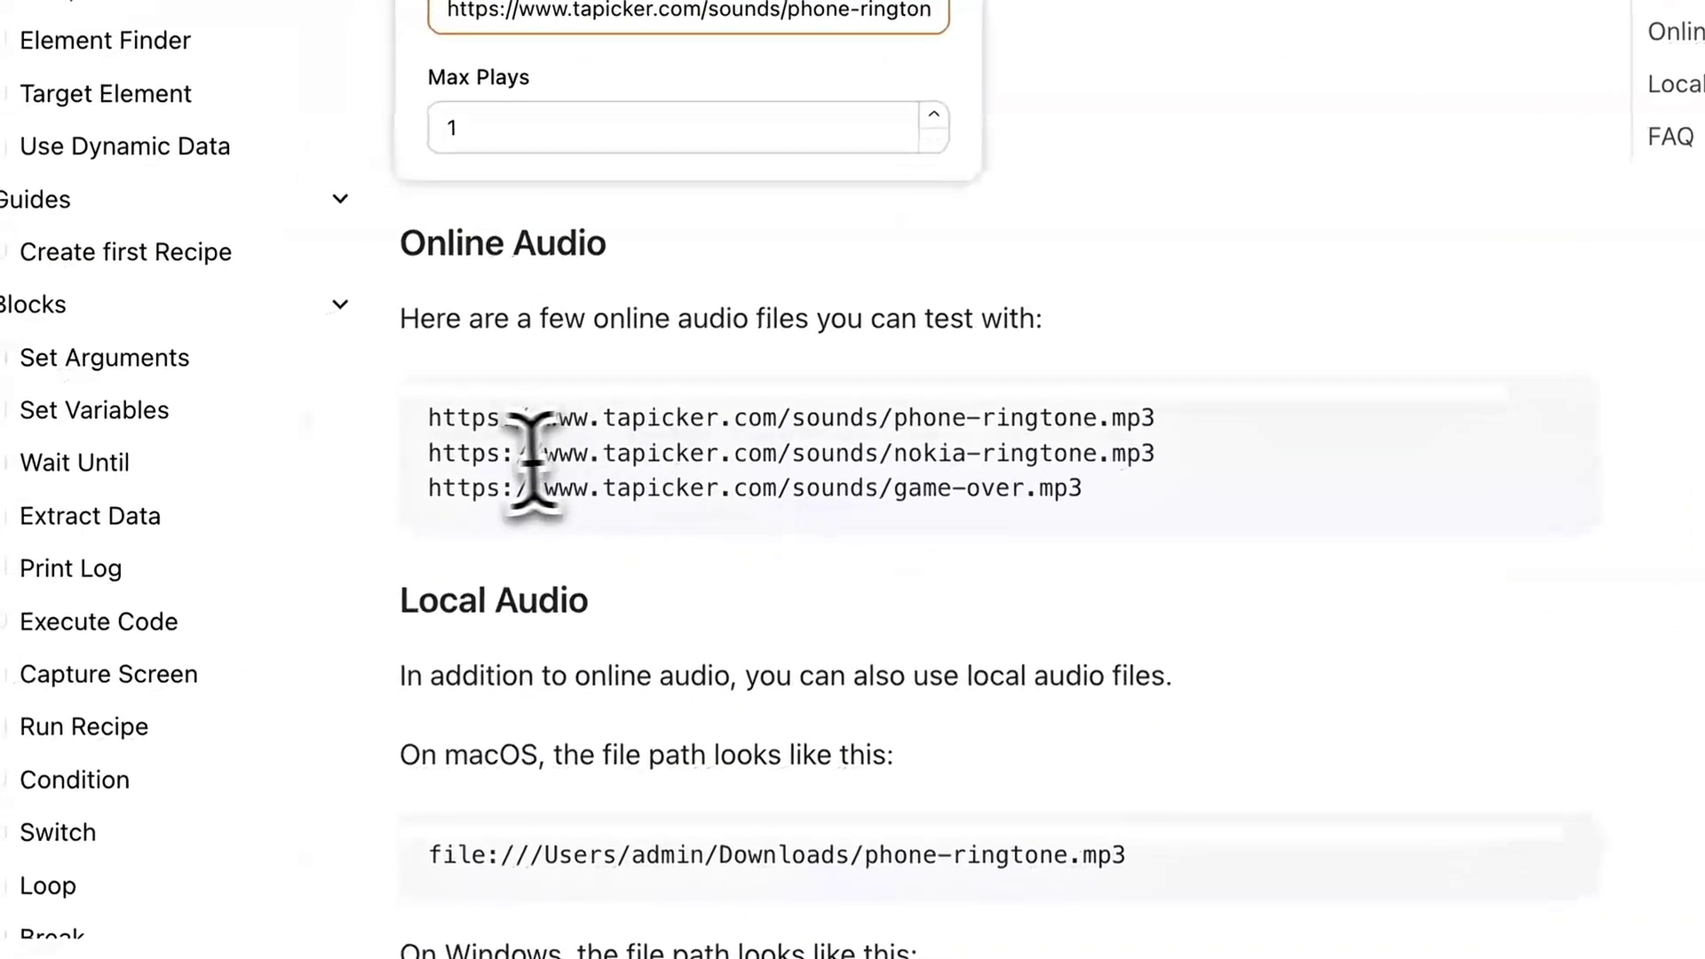
left_click_drag(430, 453, 1054, 452)
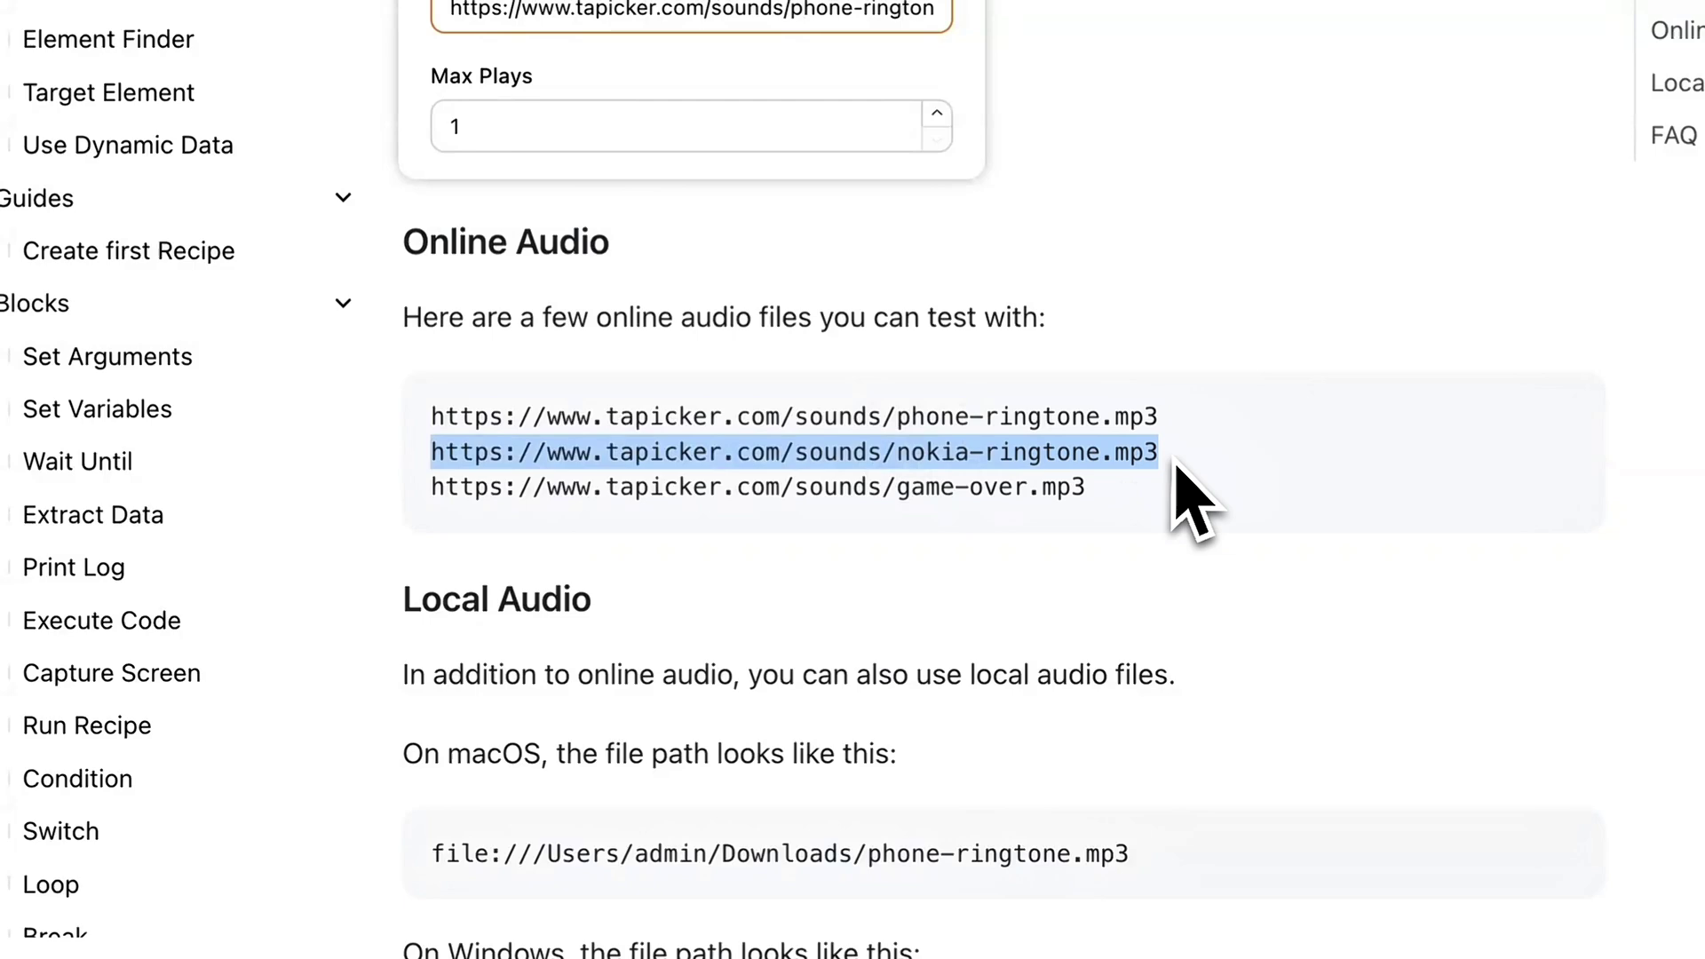
right_click(1132, 455)
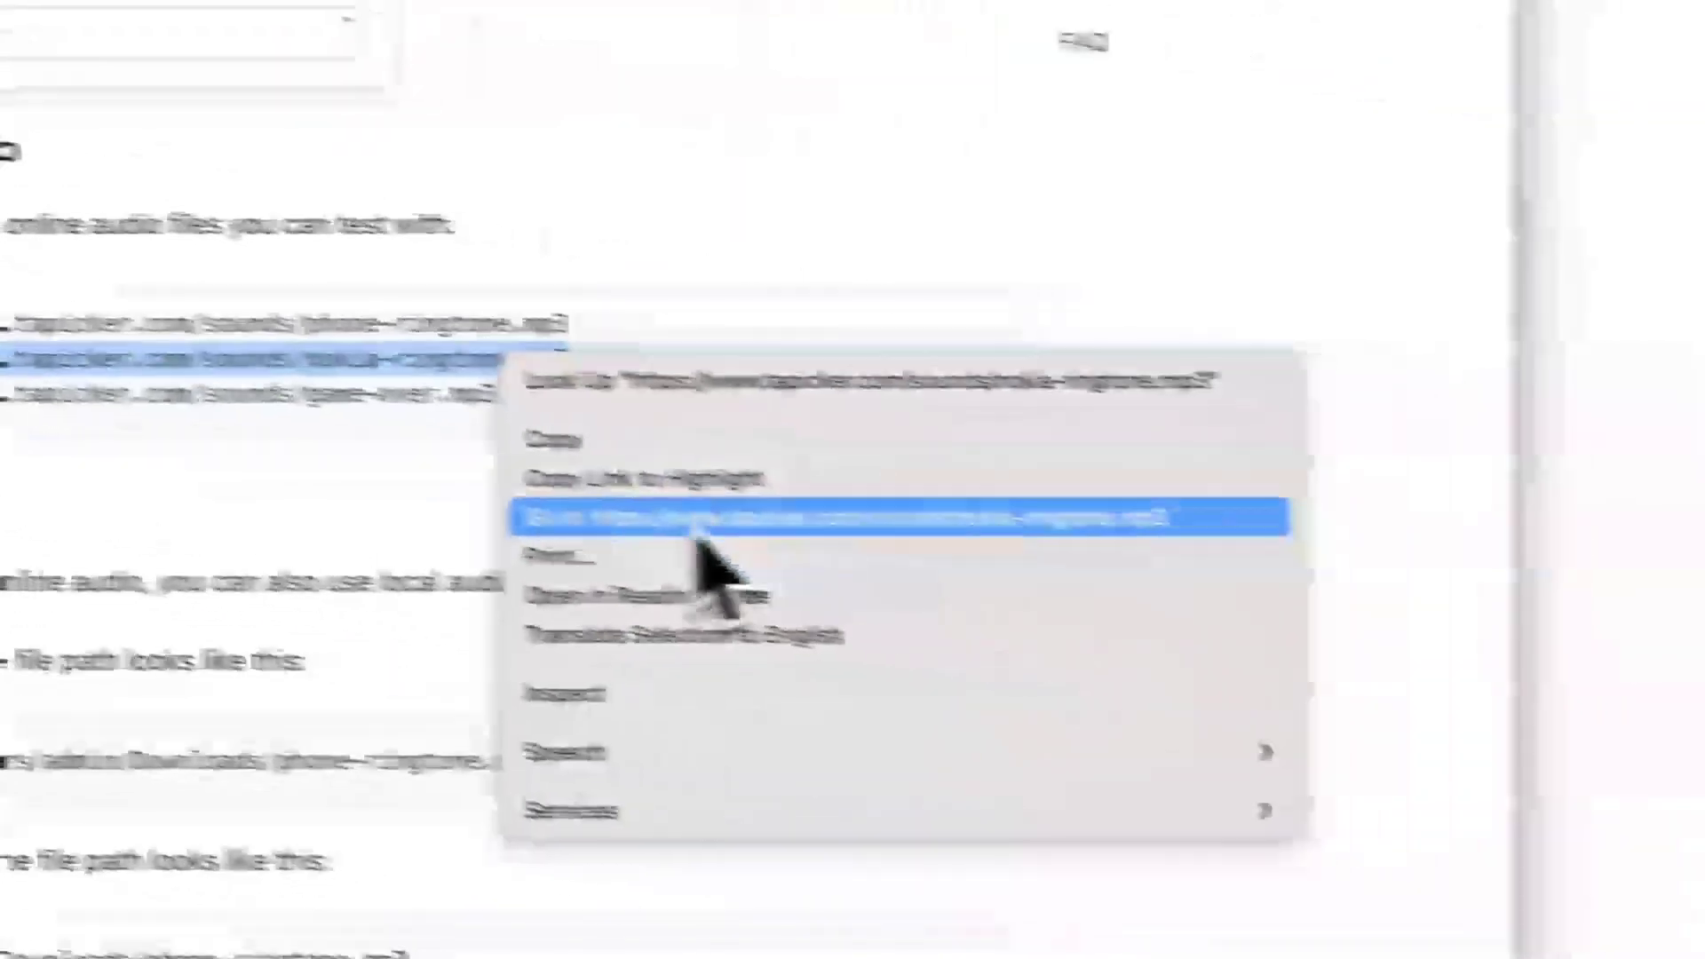
left_click(460, 423)
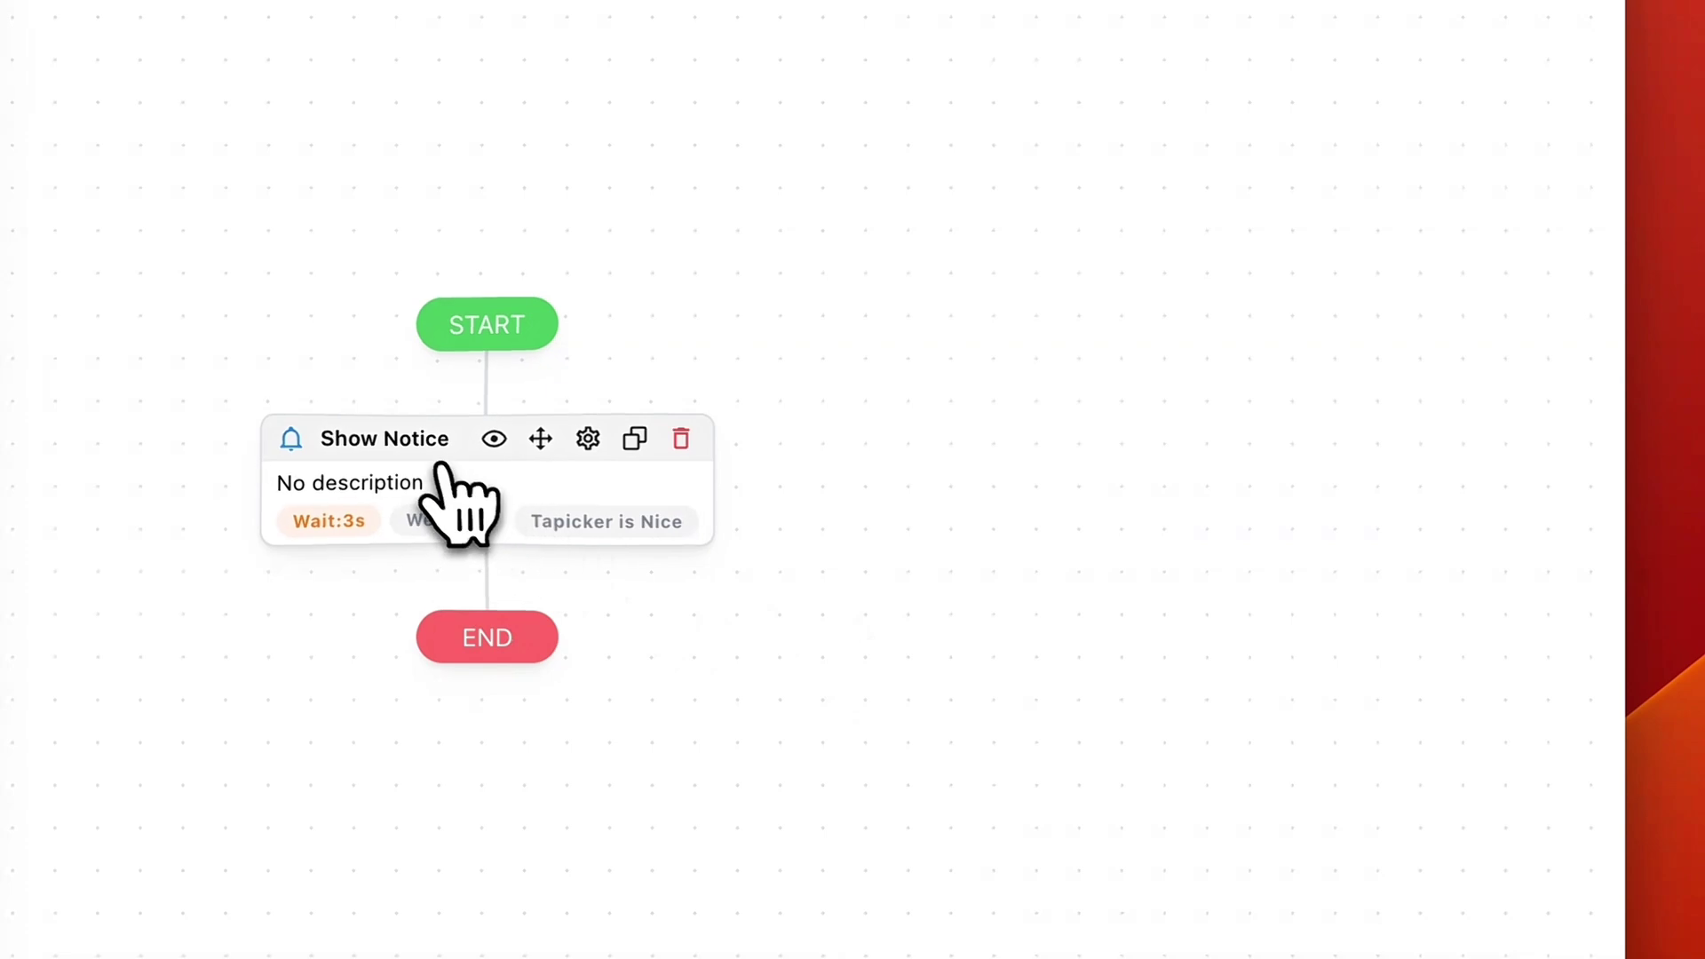
left_click(433, 457)
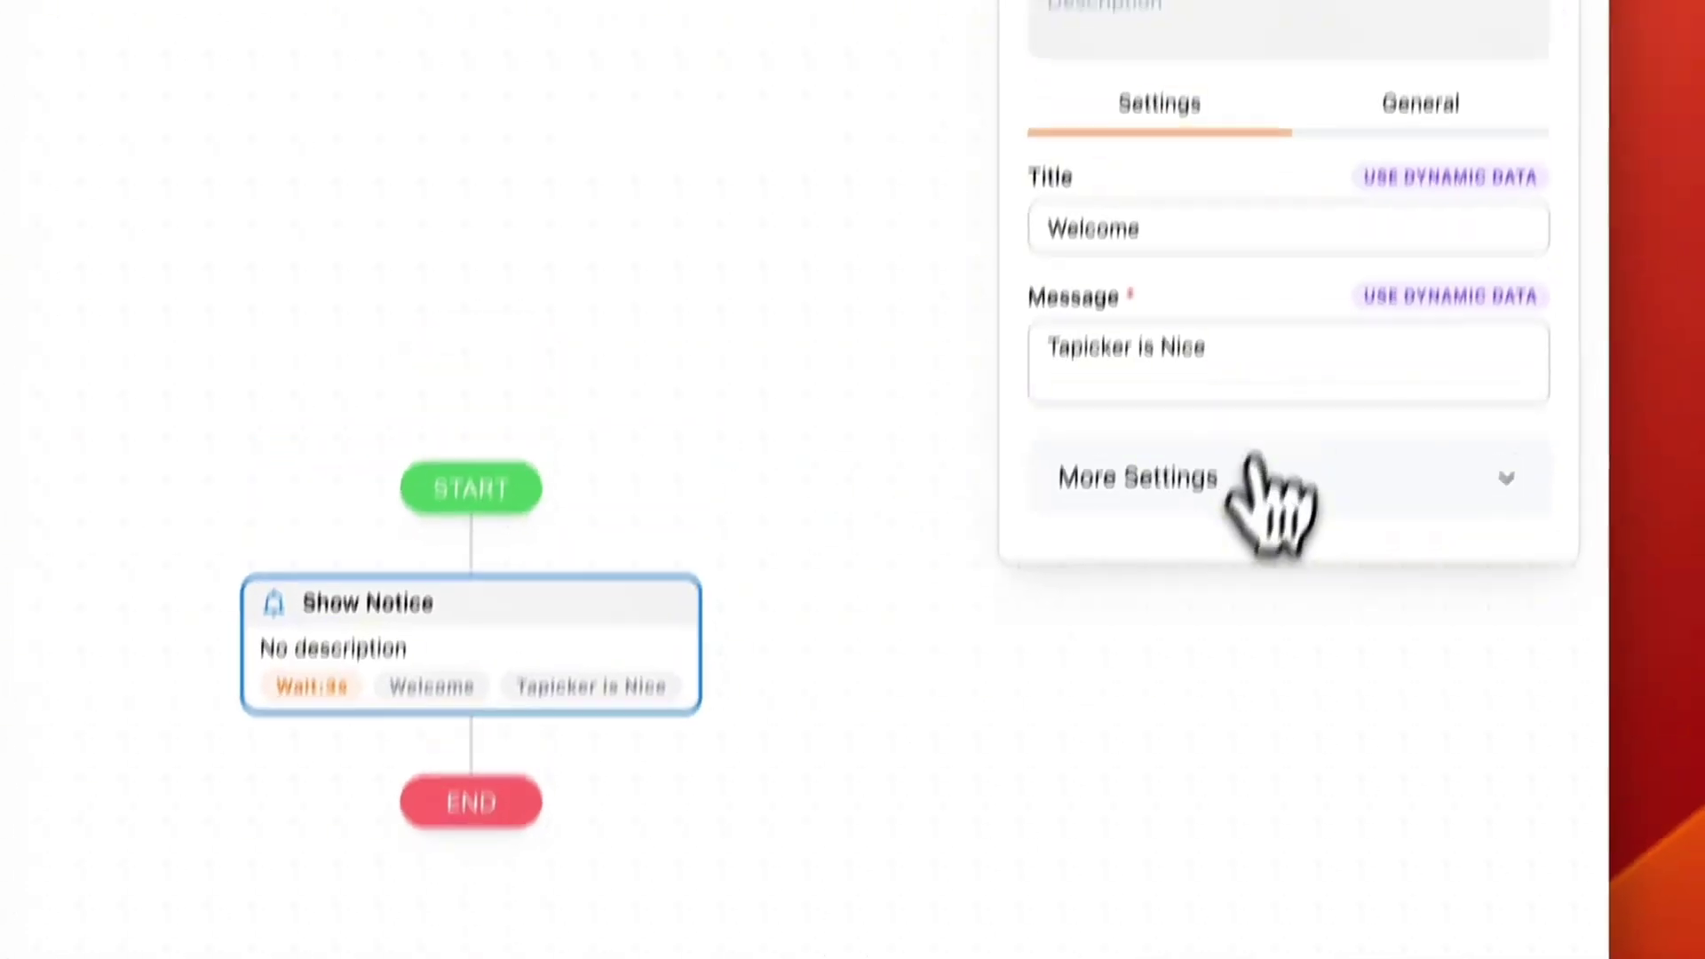
left_click(1226, 324)
left_click(1150, 696)
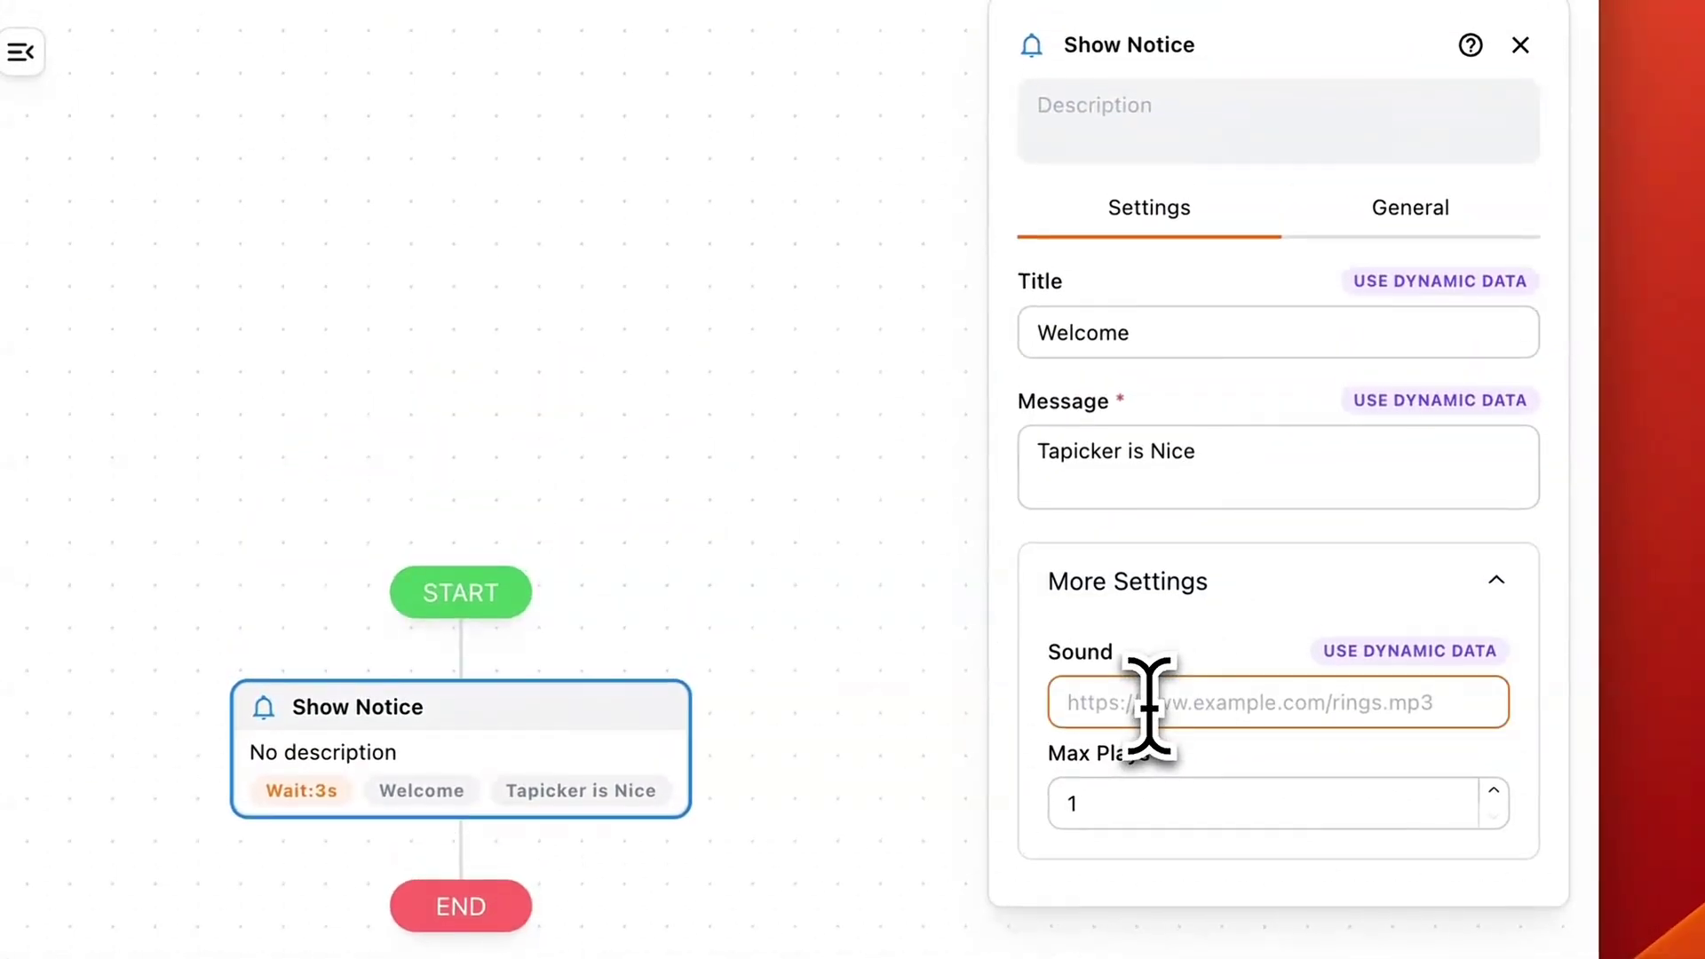
key("super+v")
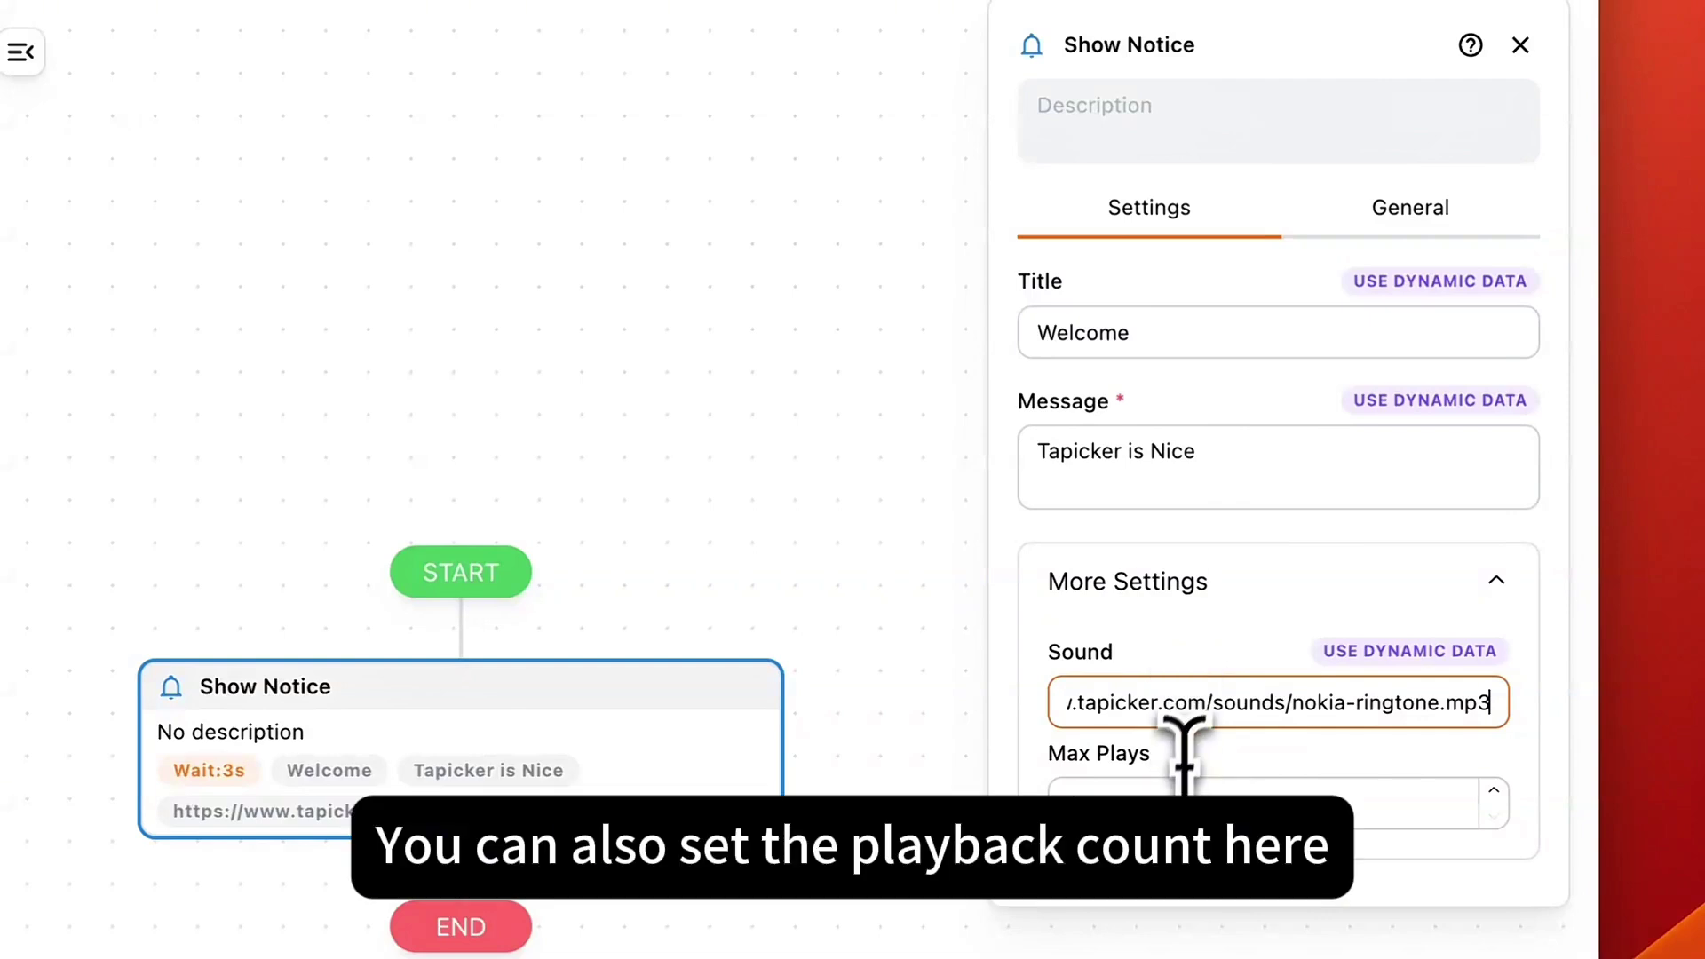
left_click(1134, 778)
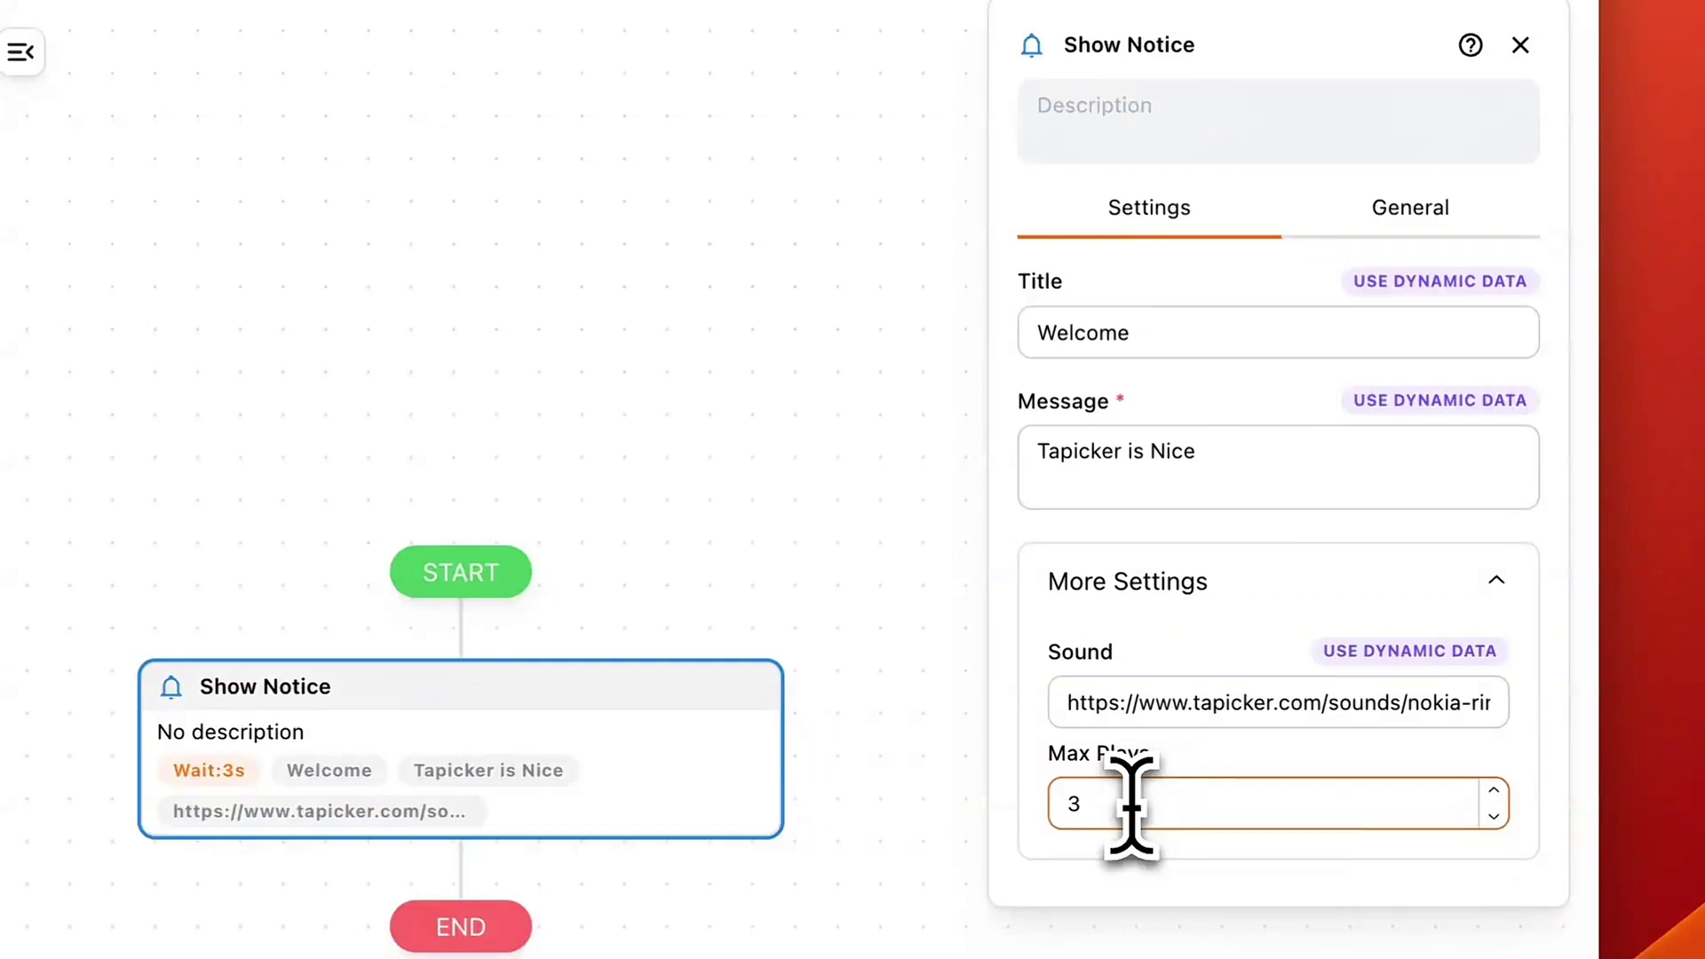
Step: Run the recipe with the sound alert and pause the audio through the browser's media controls
left_click(1274, 199)
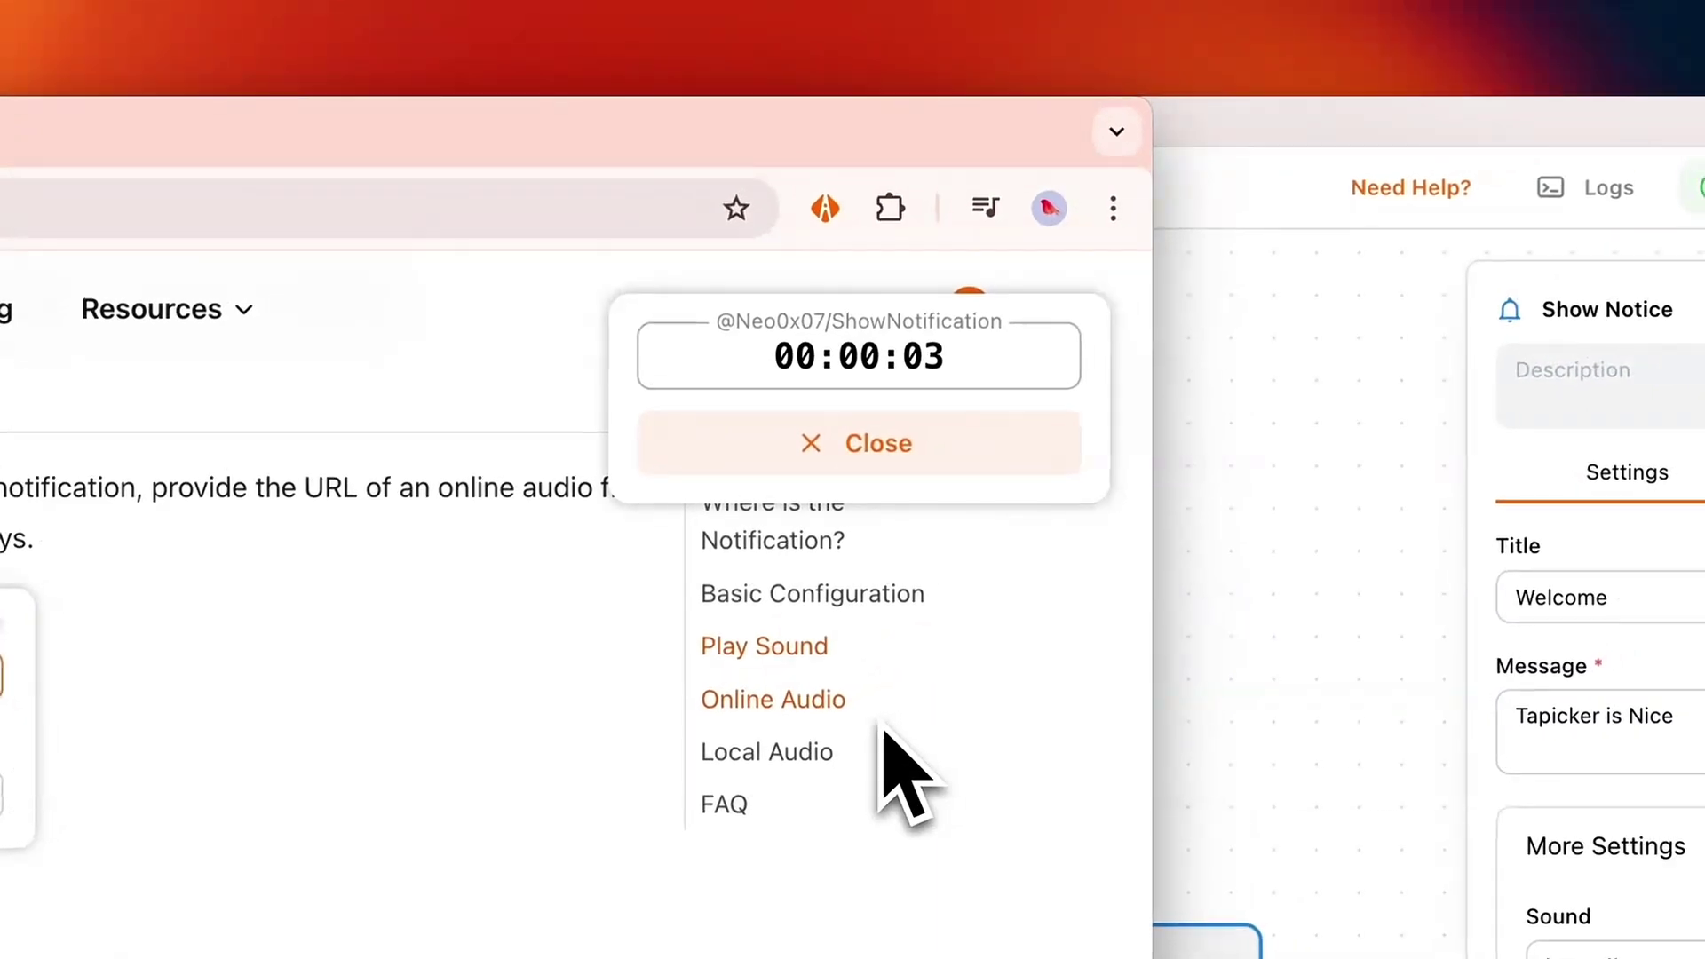
left_click(985, 212)
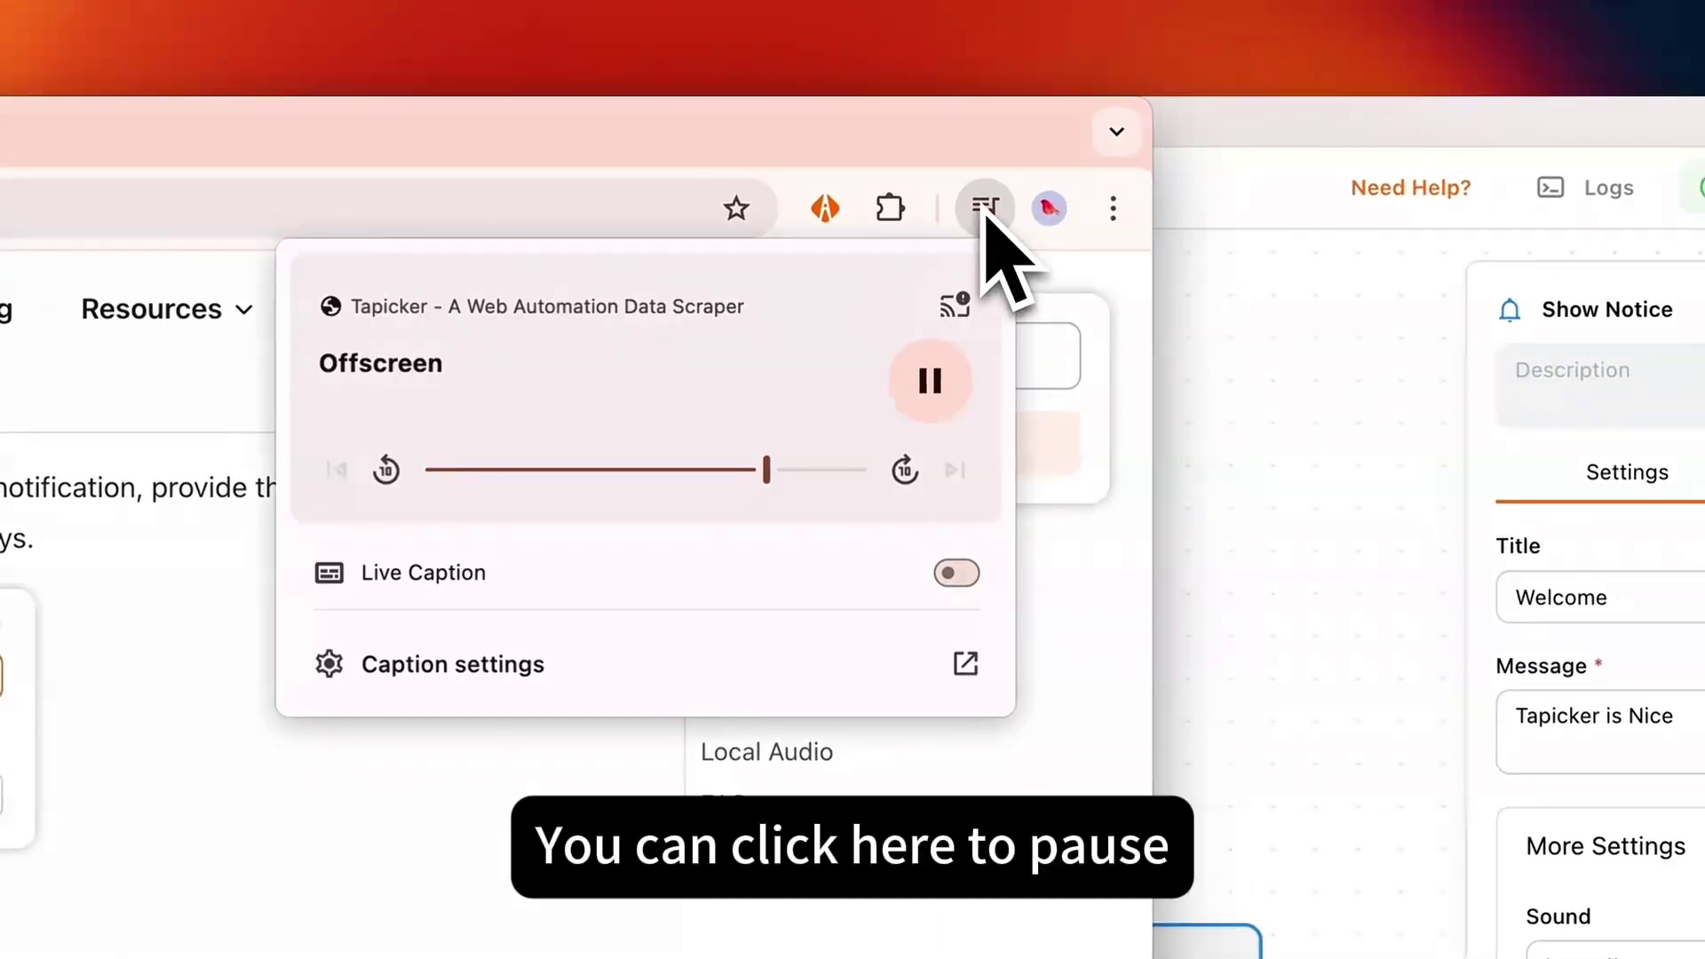
left_click(932, 391)
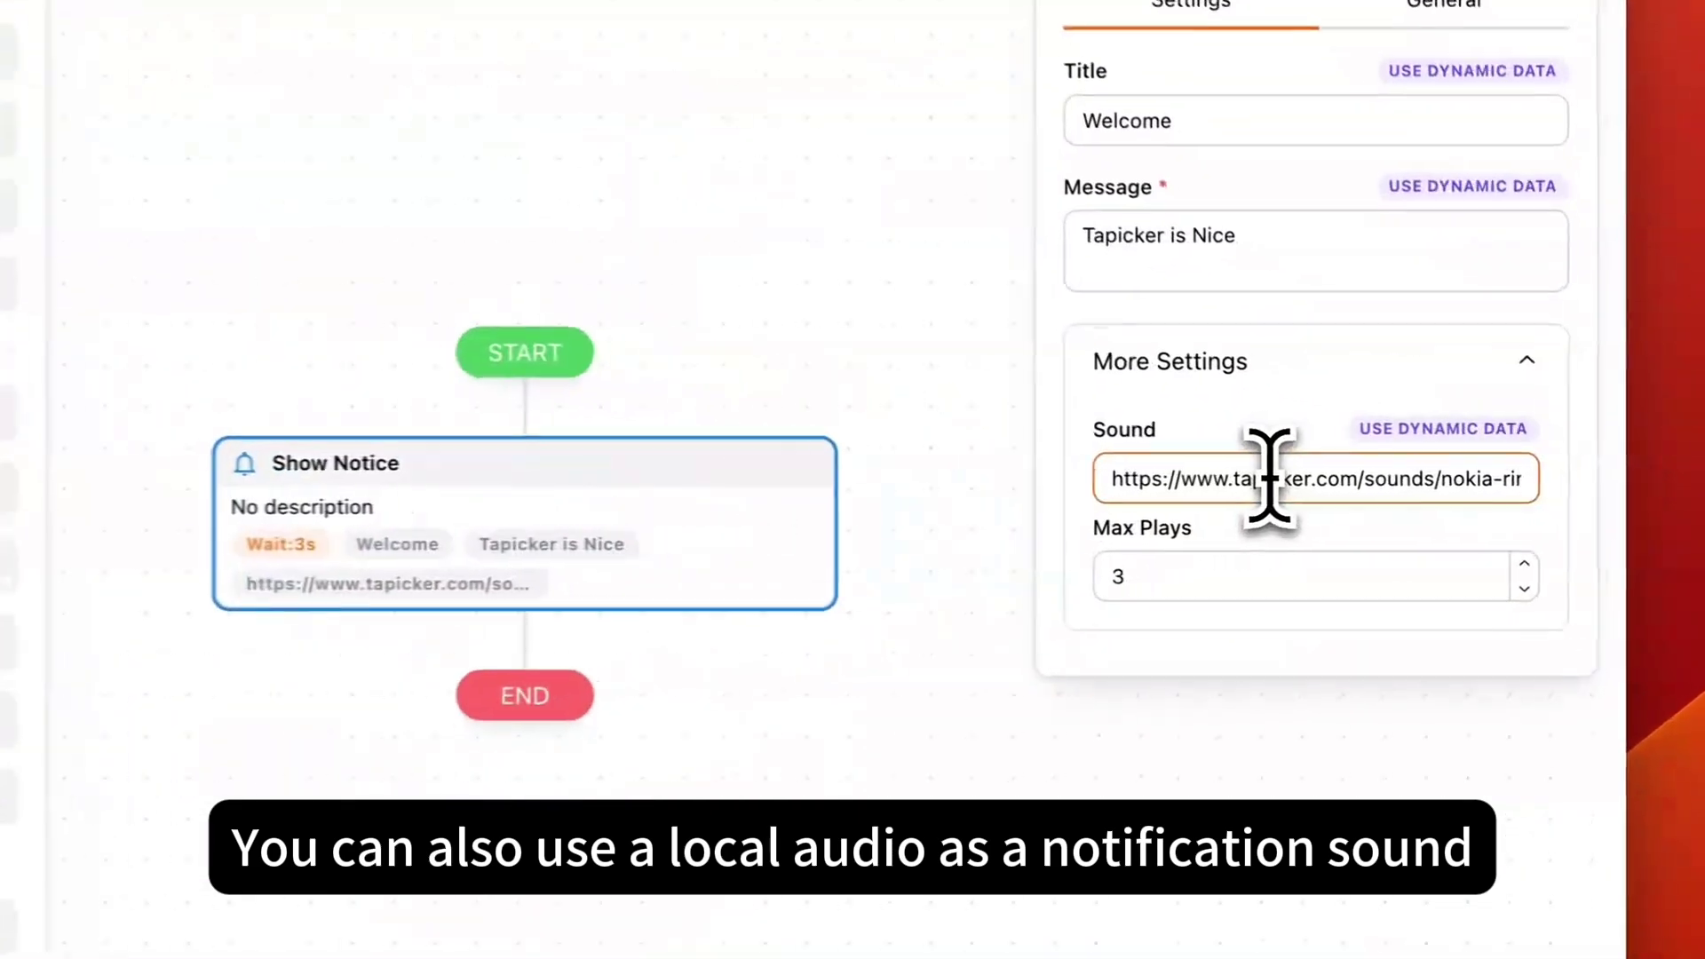
Step: Select the notice's sound URL, then check the Tapicker extension's "Allow access to file URLs" permission in its Chrome details
triple_click(1272, 480)
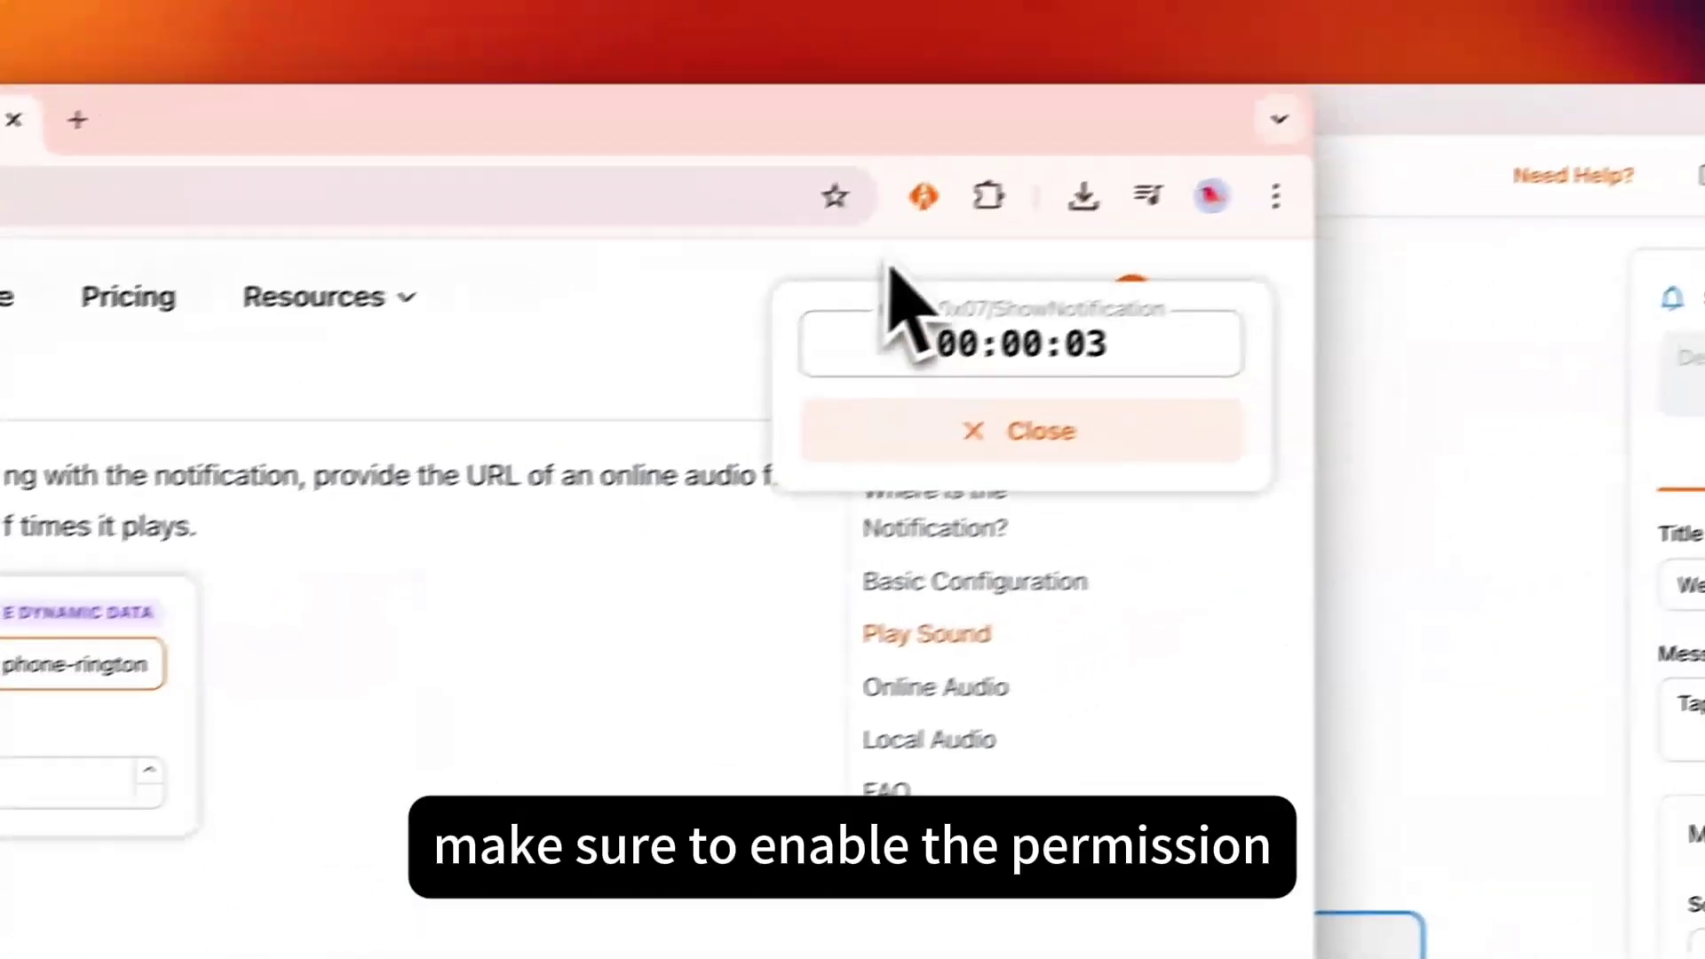
right_click(1445, 27)
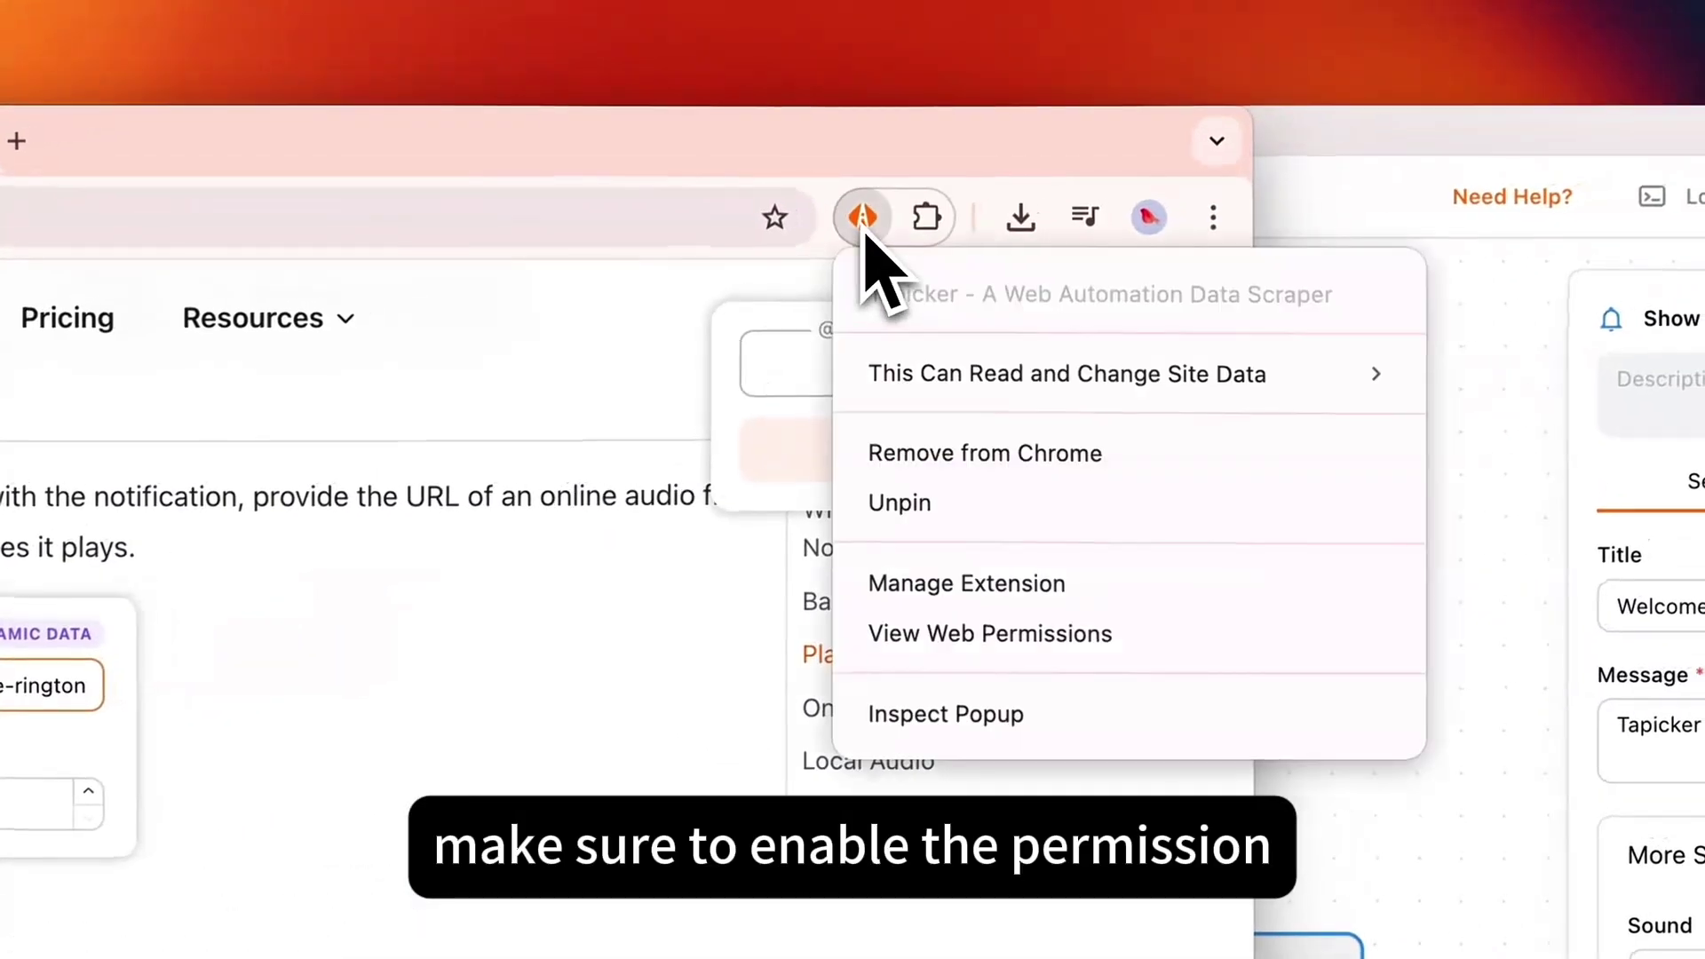
left_click(955, 595)
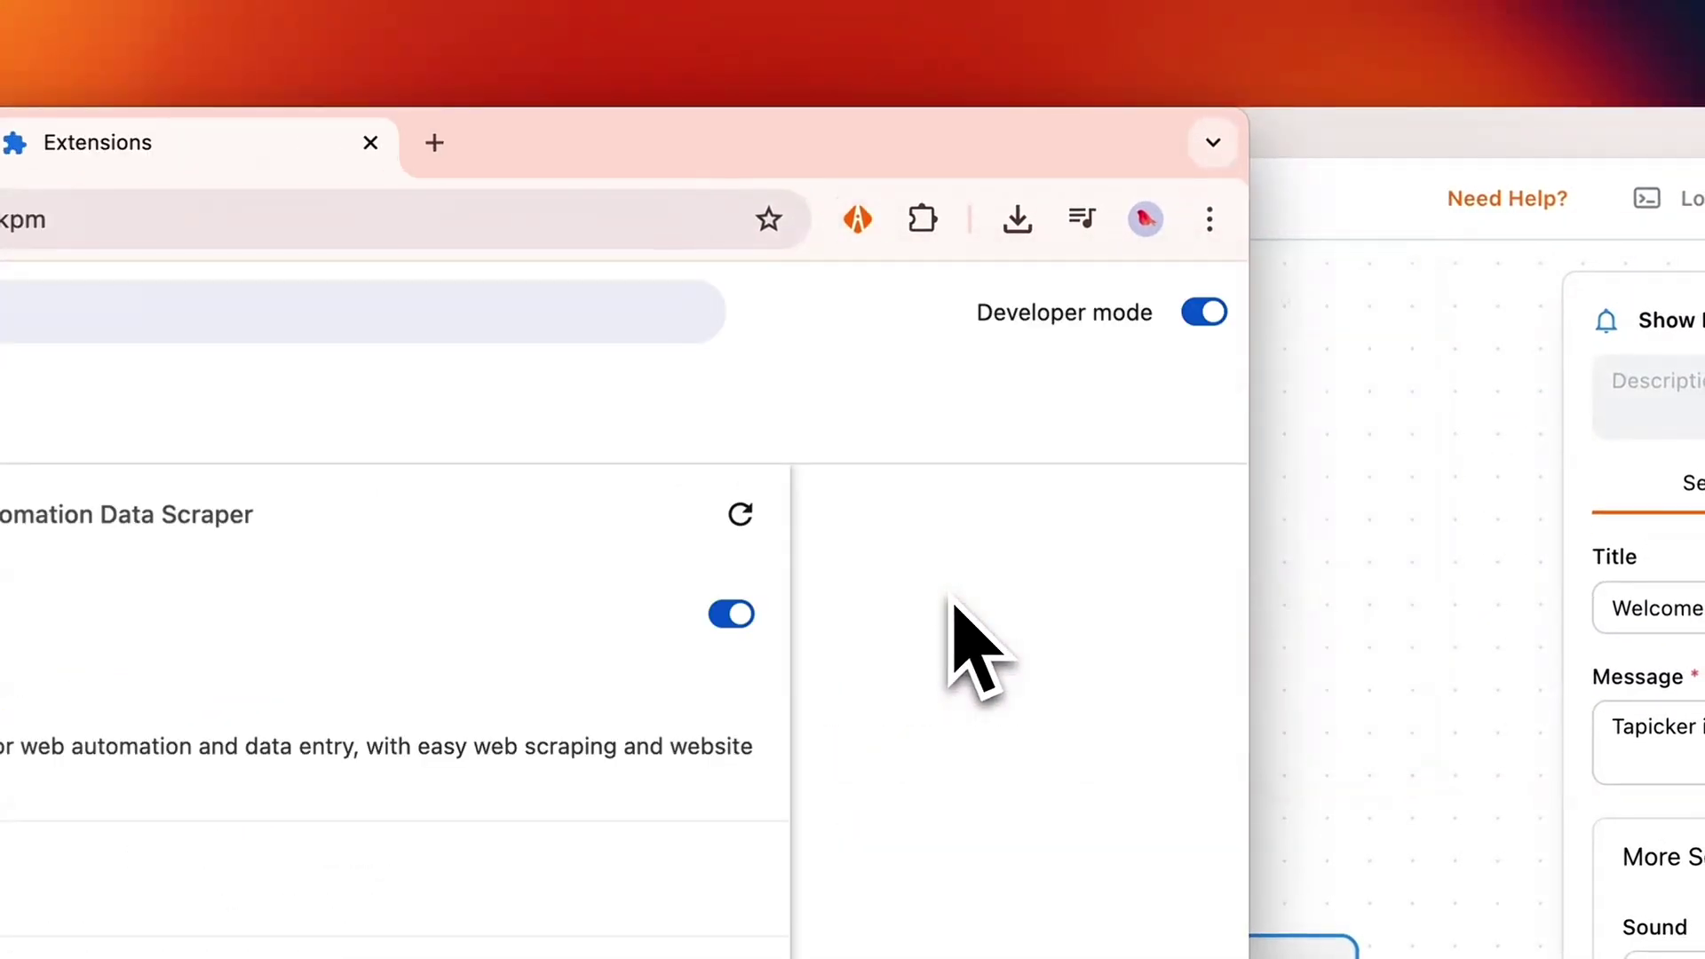
scroll(811, 450, "down", 5)
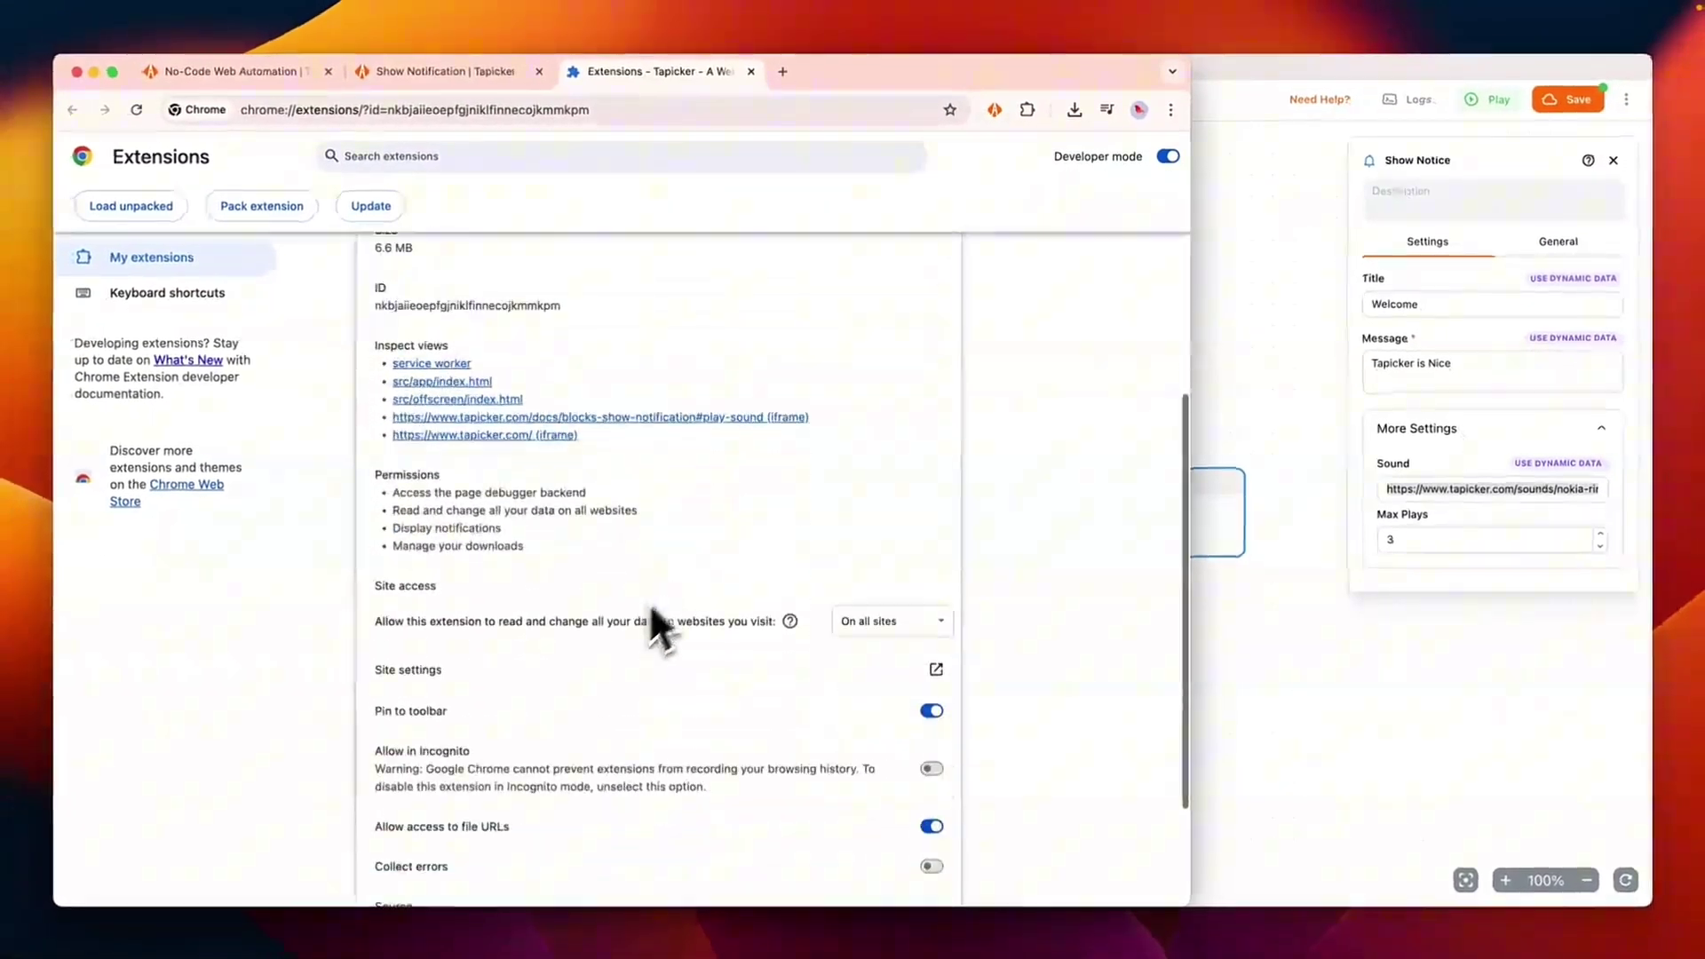
scroll(653, 611, "down", 4)
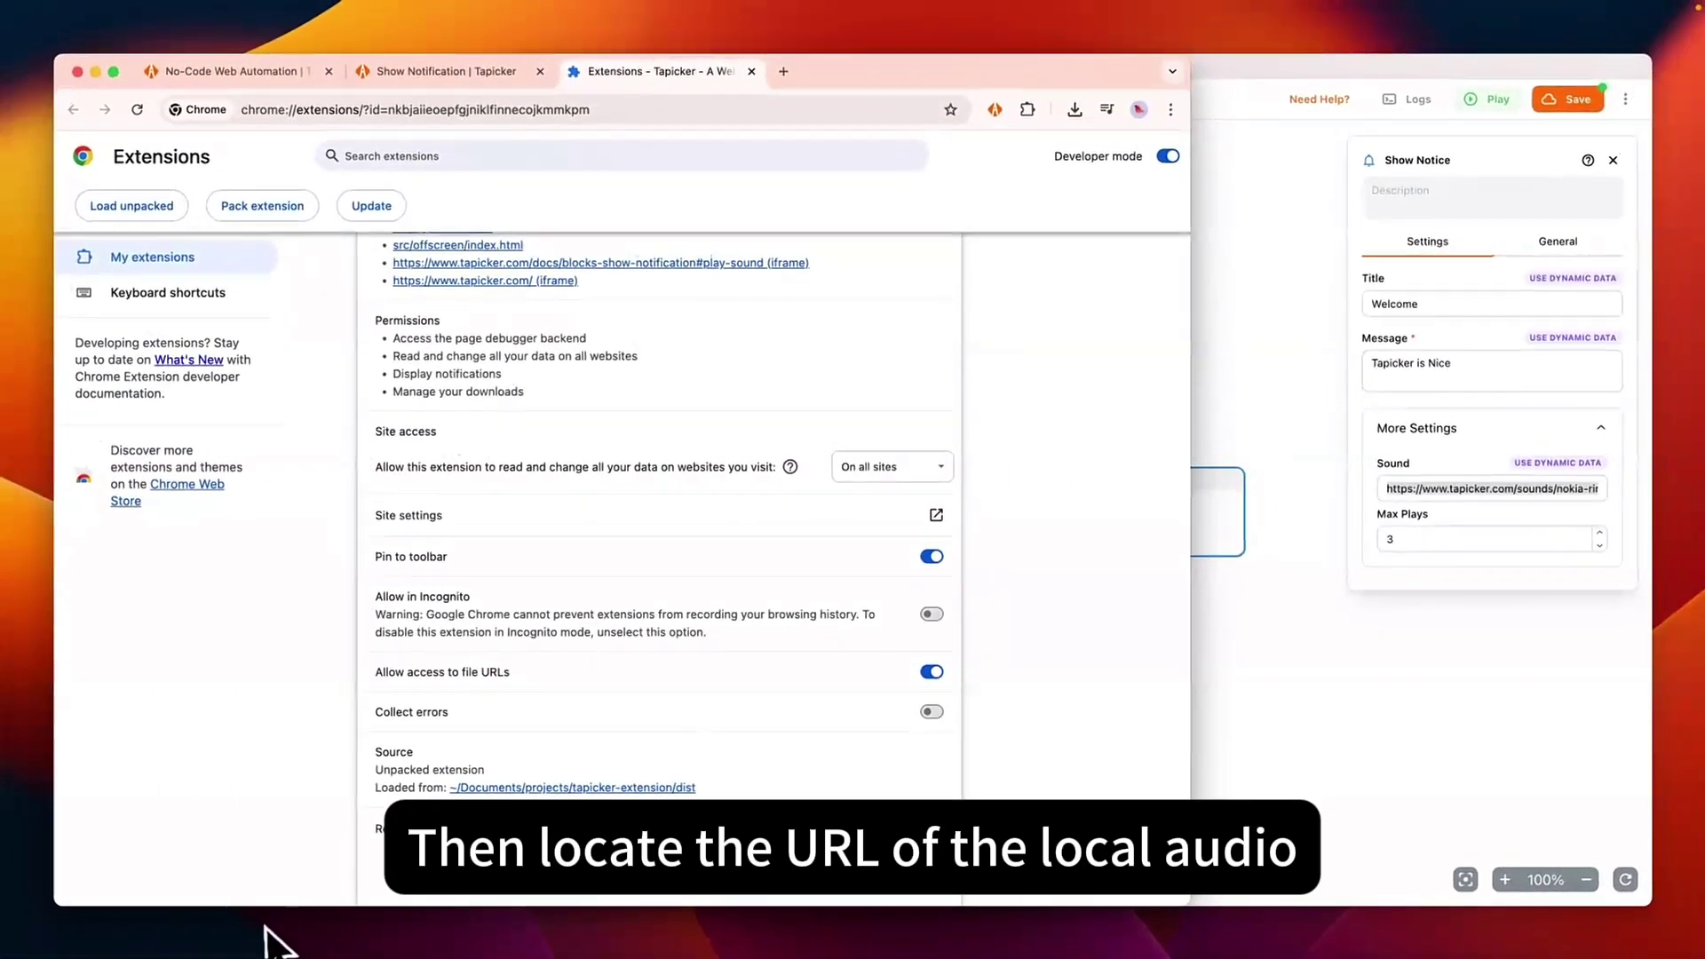
Step: Switch to Finder and copy the pathname of game-over.mp3 in the Downloads folder
mouse_move(277, 958)
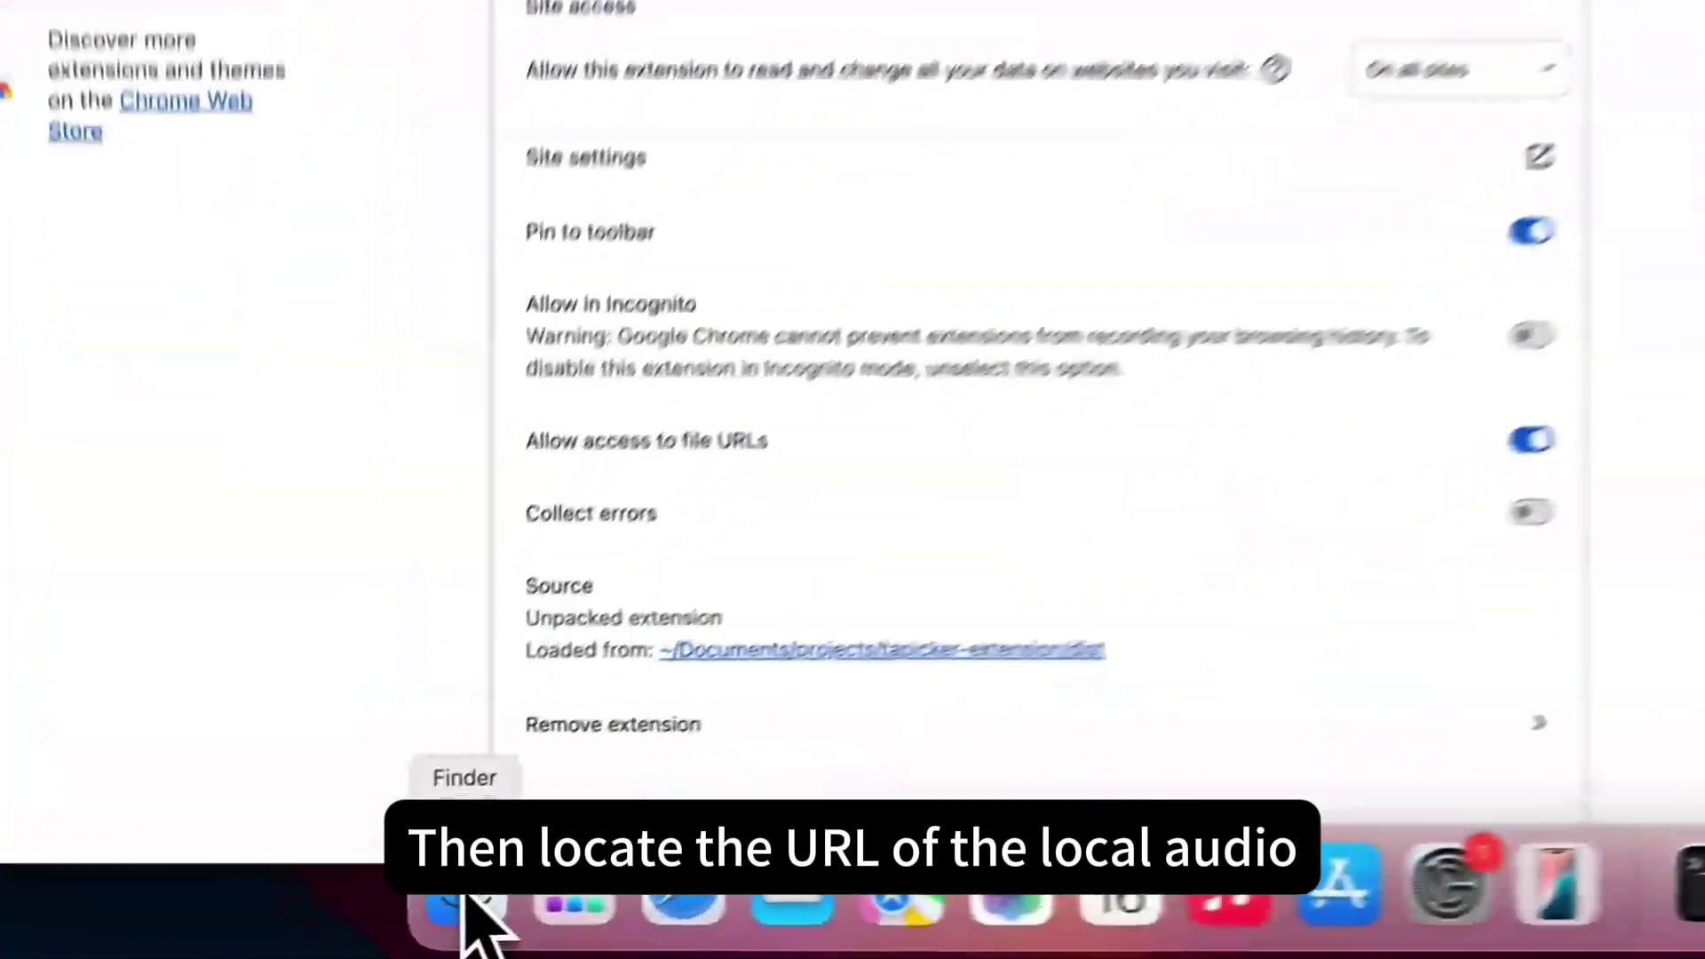
left_click(346, 935)
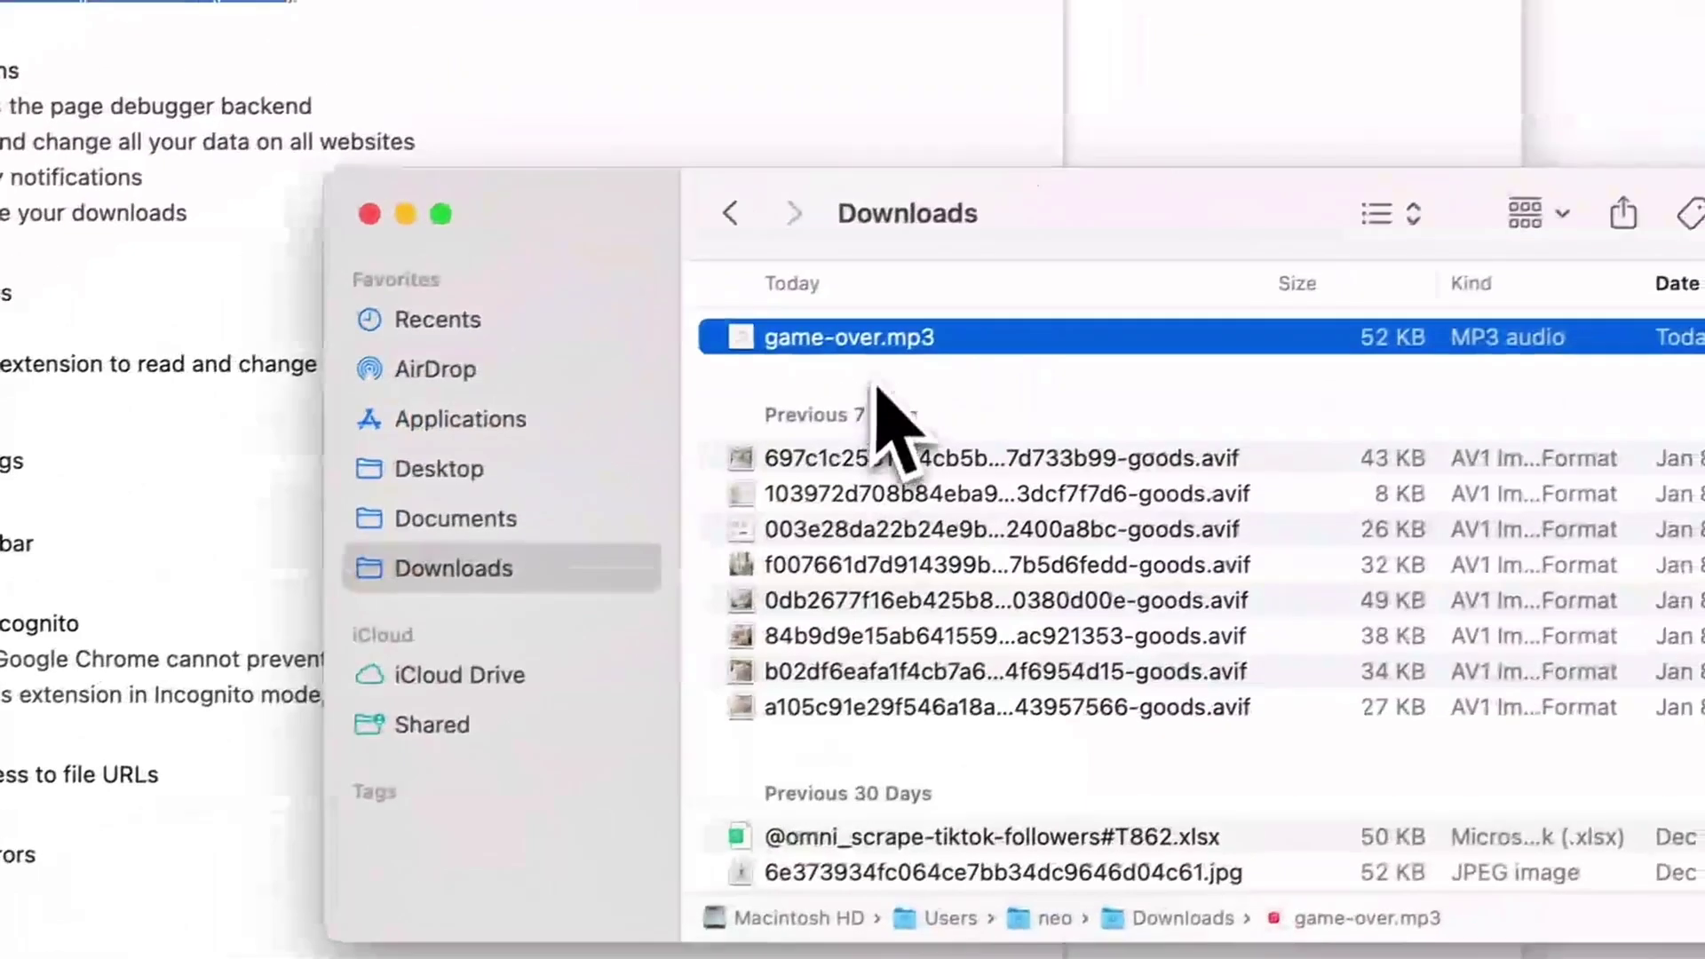
right_click(882, 340)
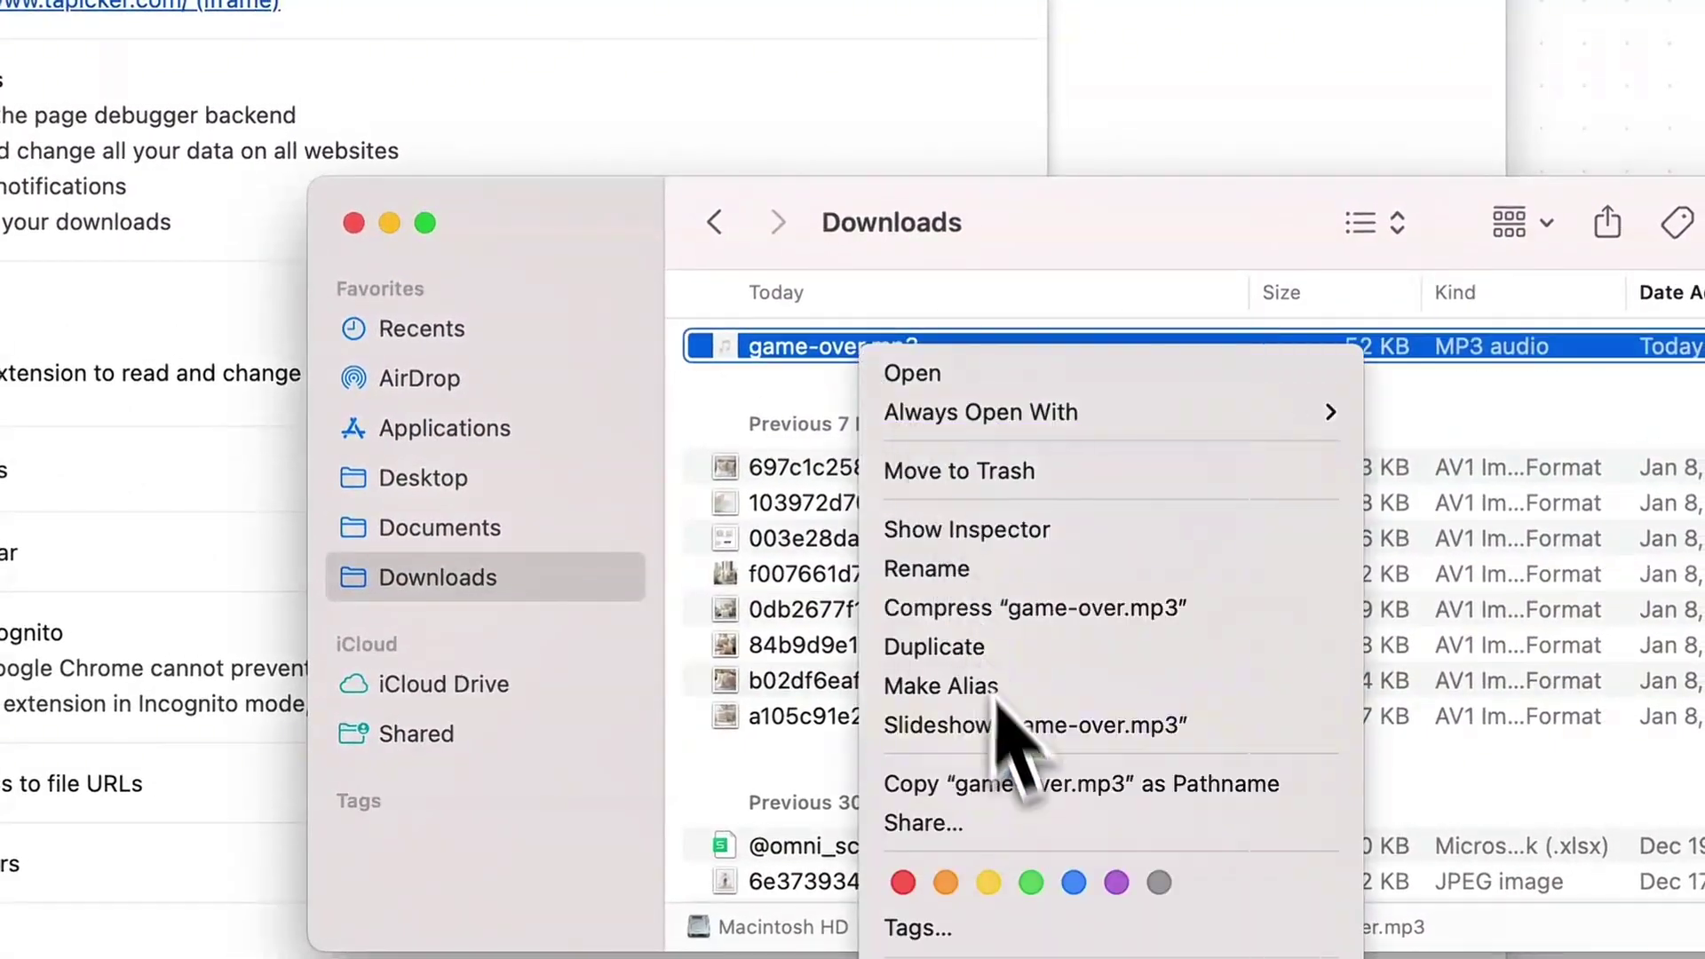
left_click(1072, 786)
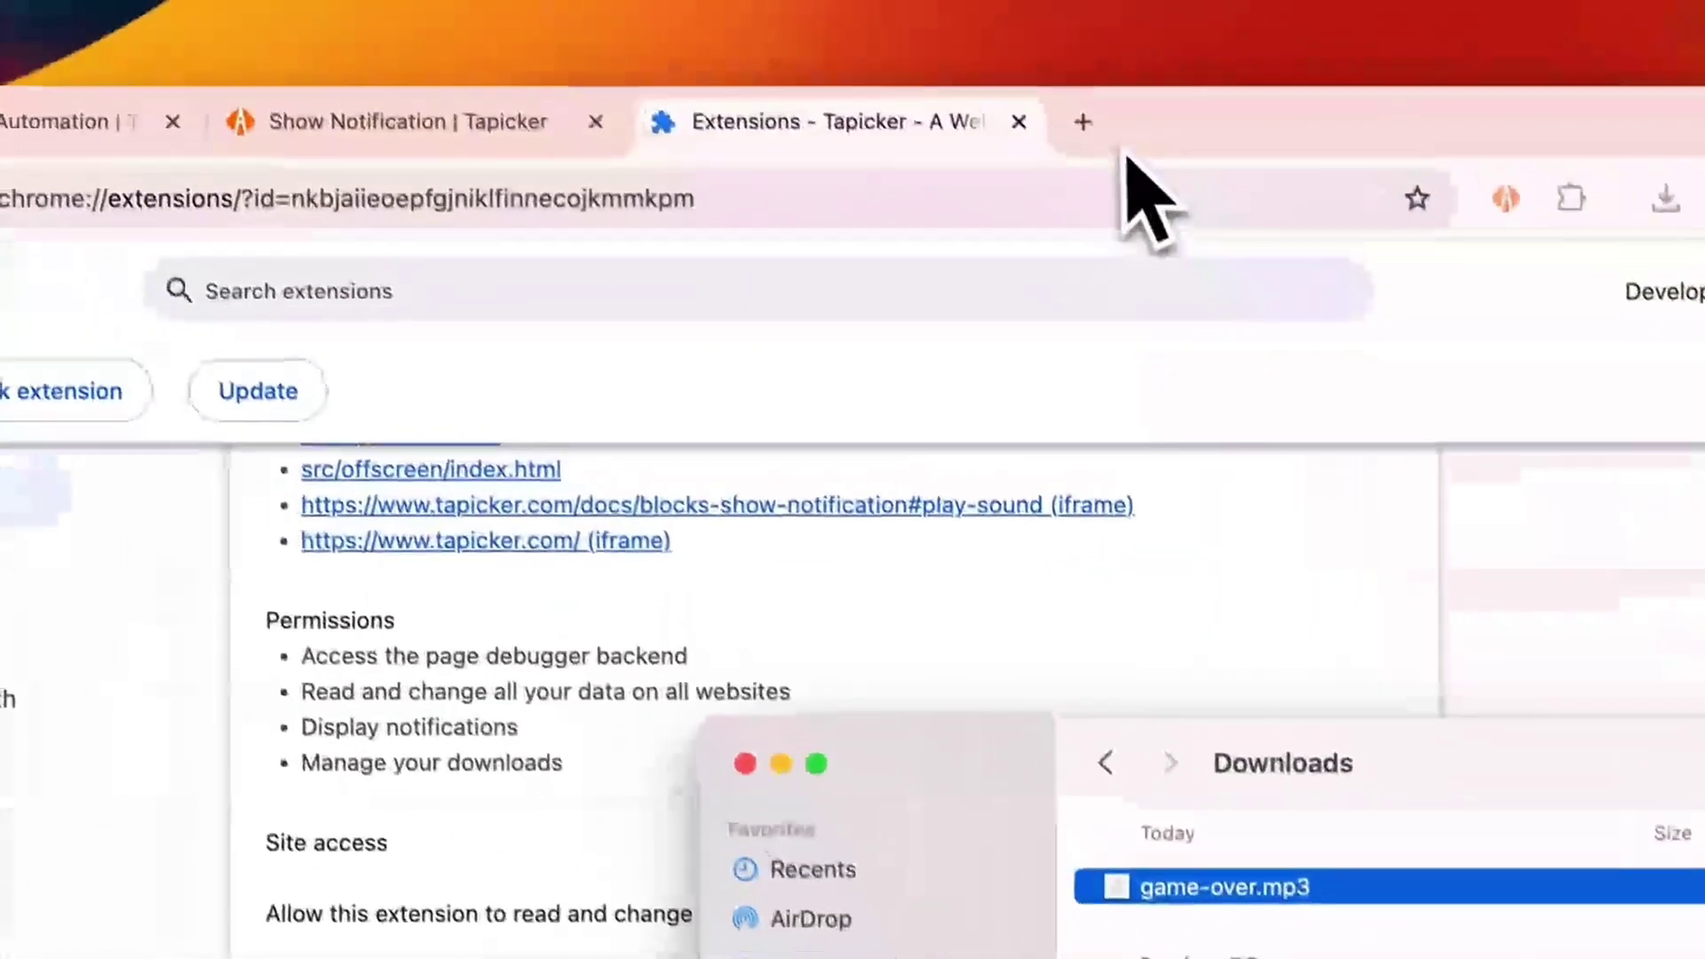
Step: Open the local game-over.mp3 file in a new Chrome tab using its copied pathname
left_click(1091, 140)
left_click(1083, 125)
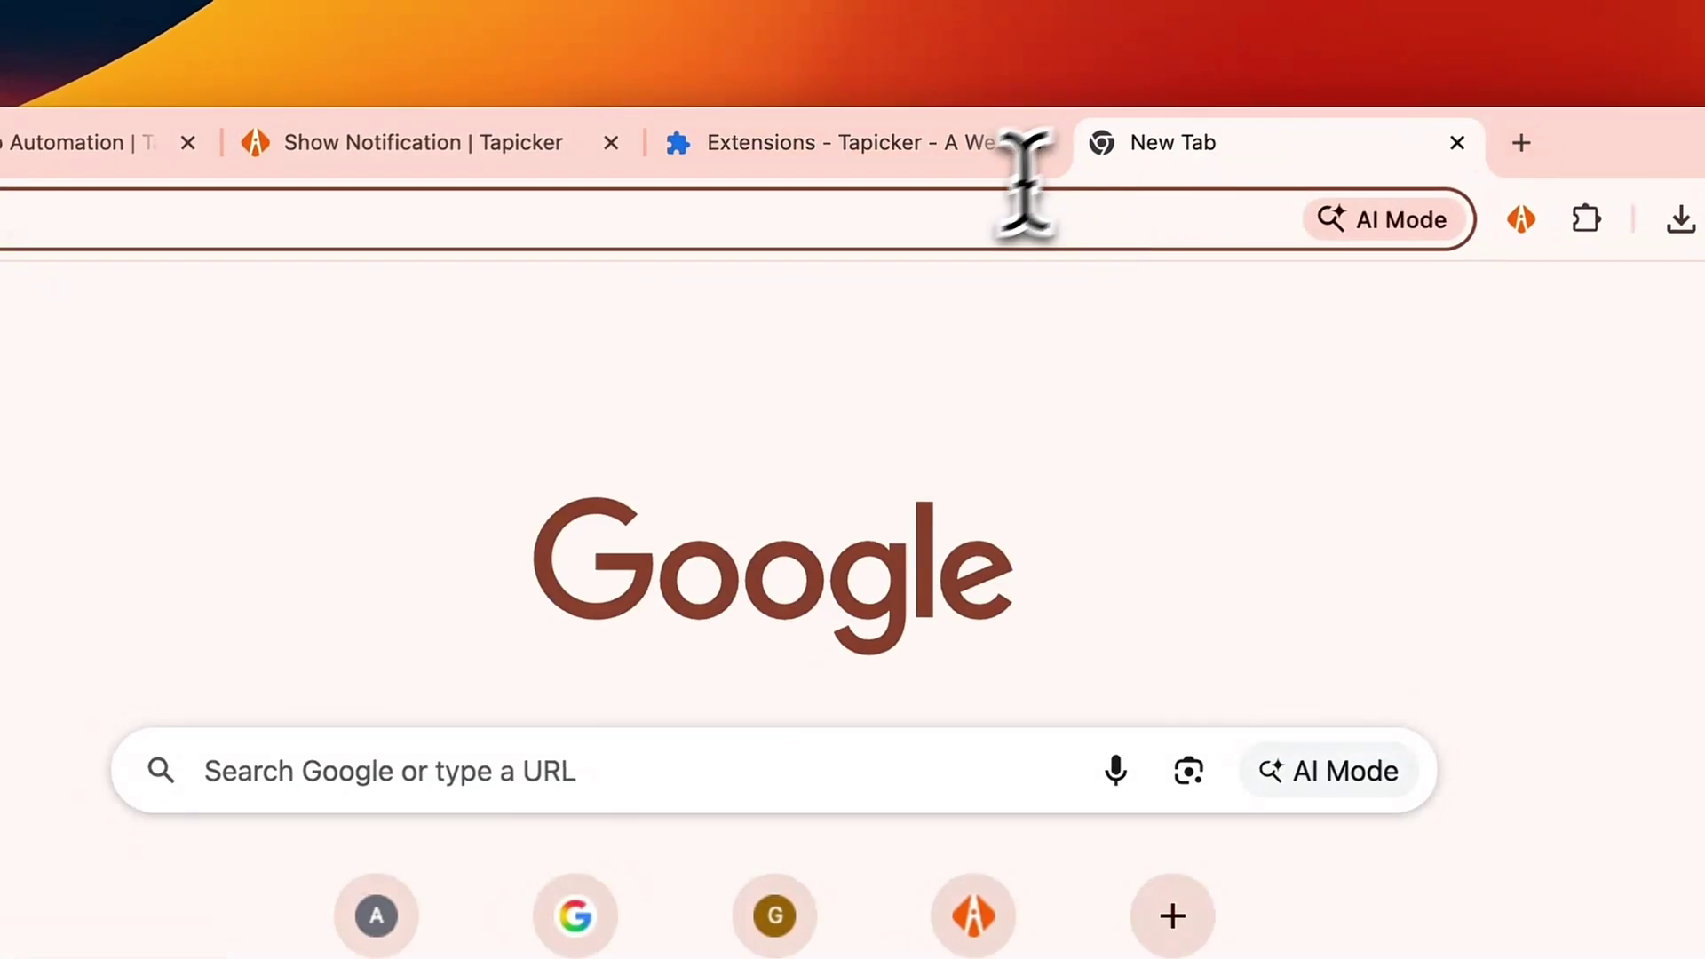
left_click(863, 213)
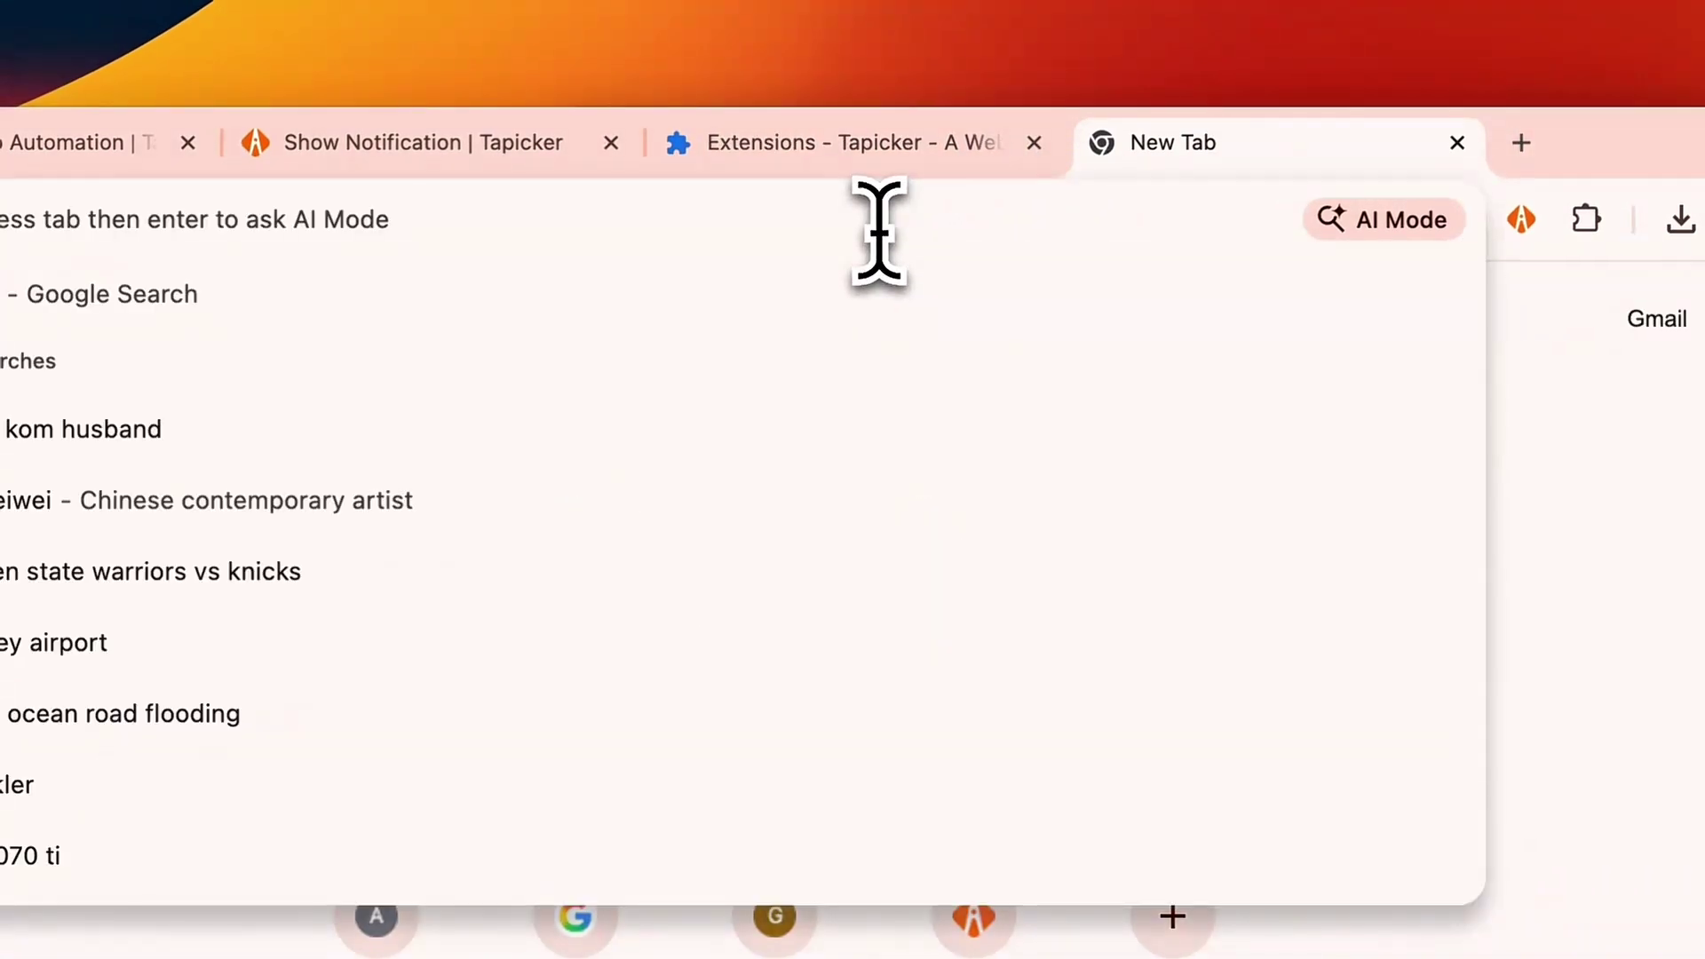
key("super+v")
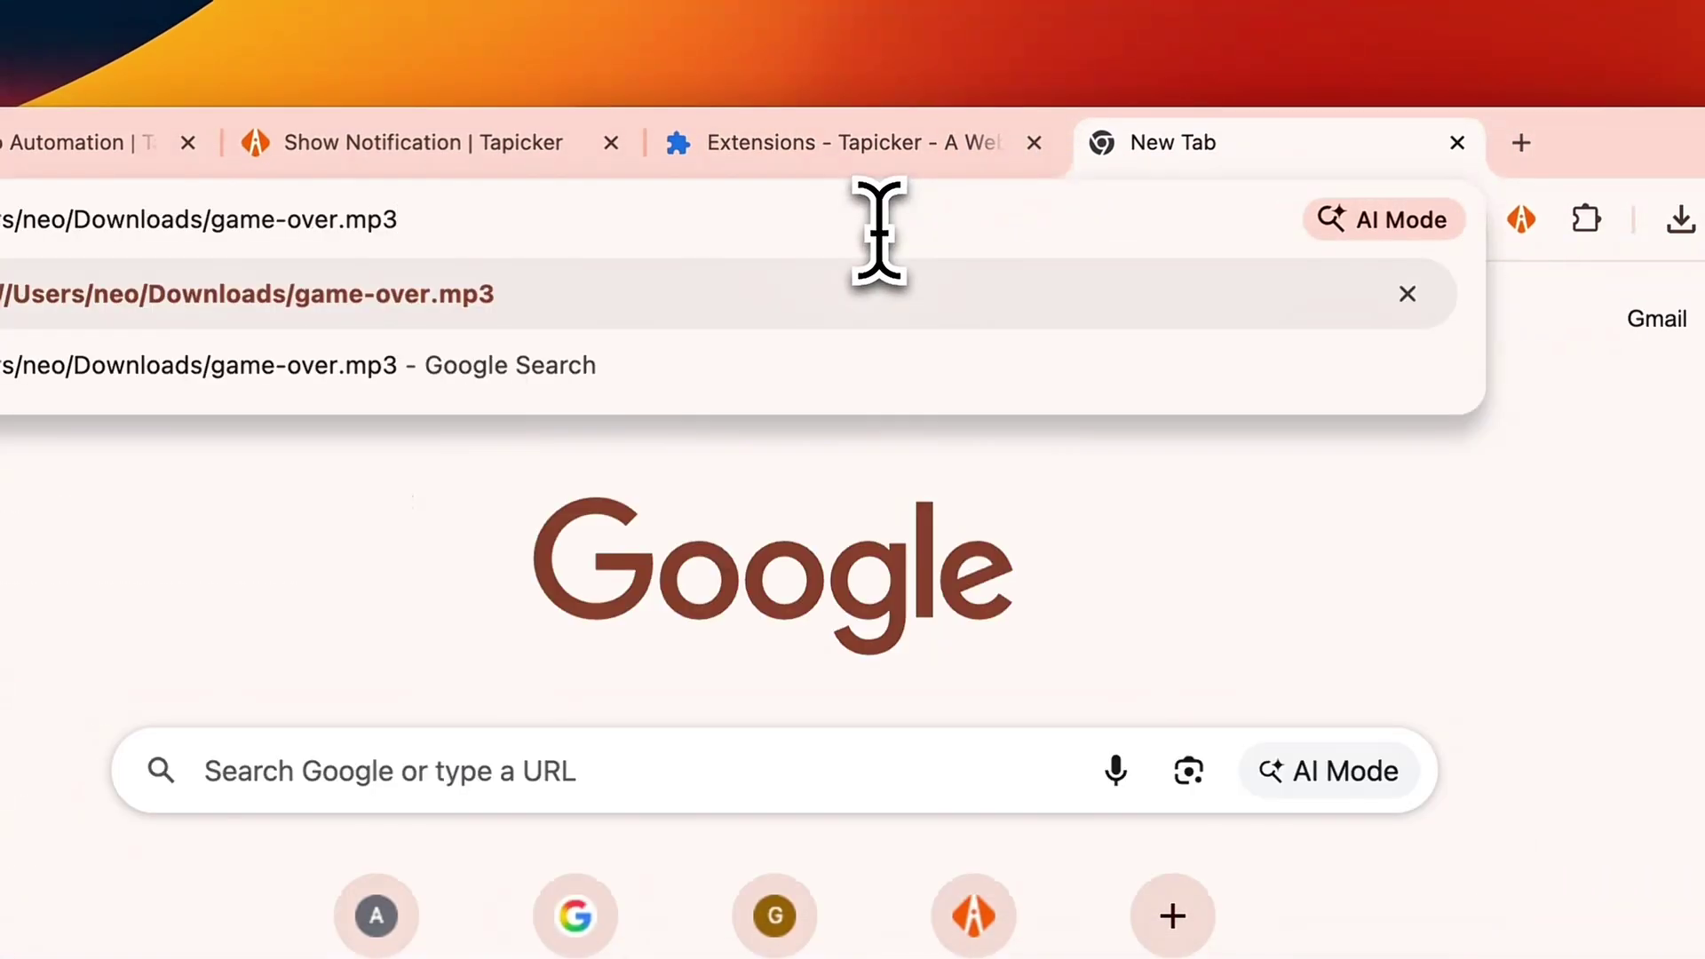
left_click(232, 300)
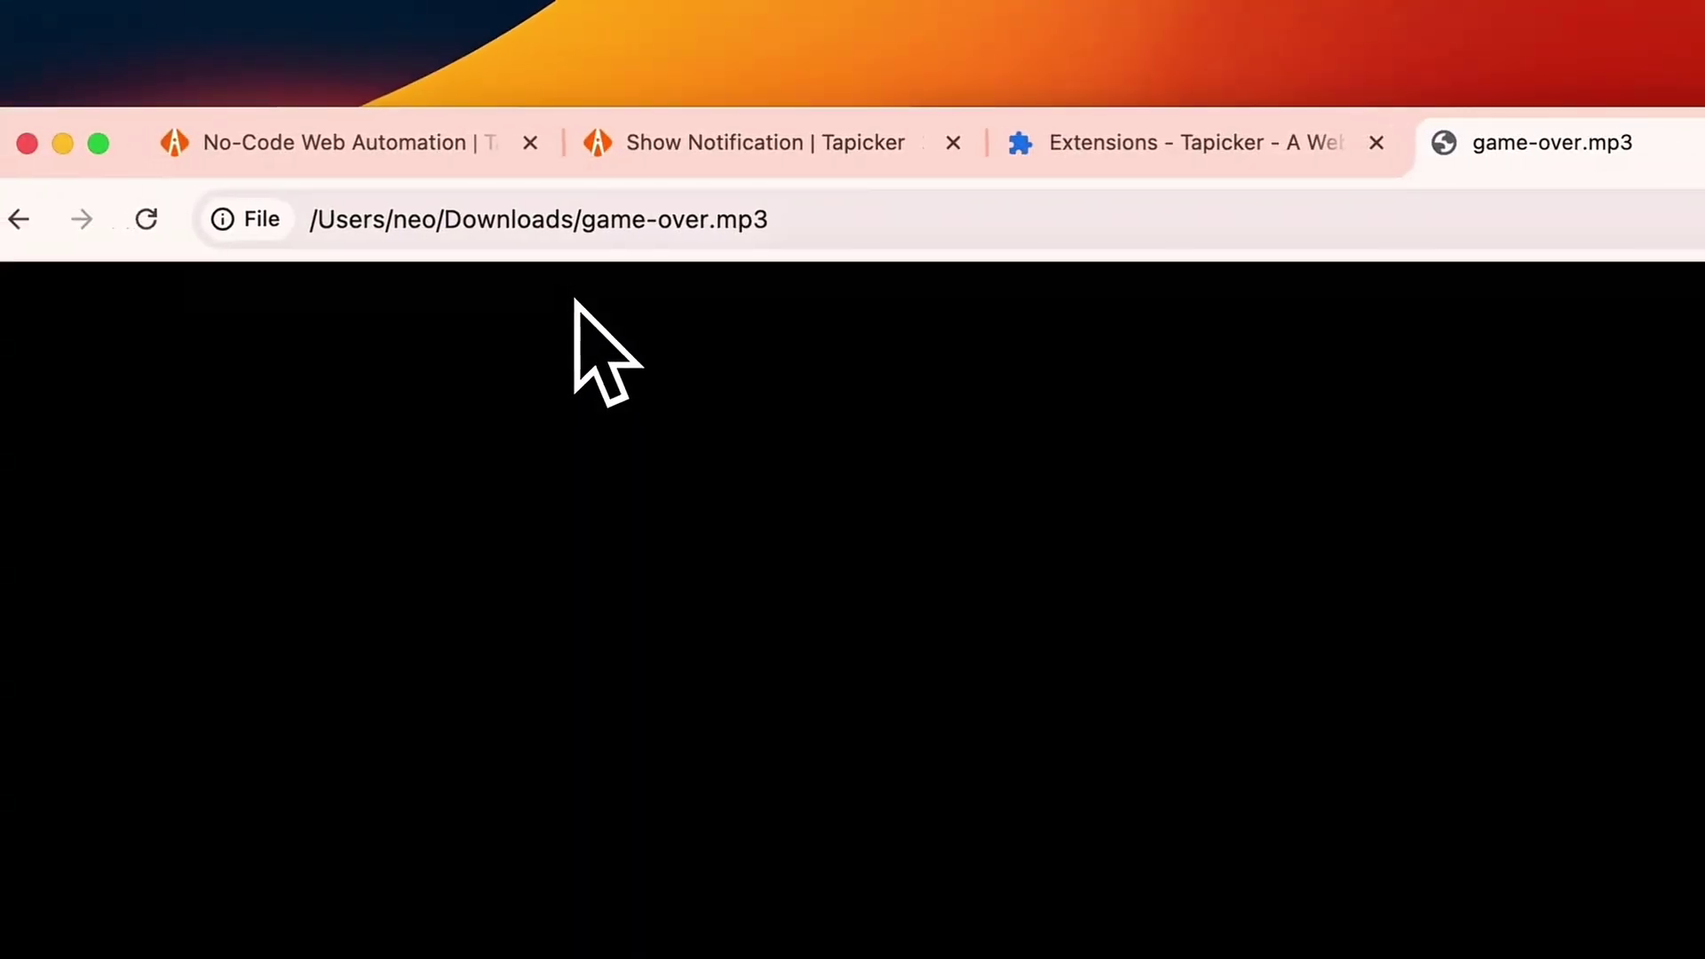
Step: Copy the file URL of game-over.mp3 from the browser and set it as the Show Notice block's sound
left_click(476, 215)
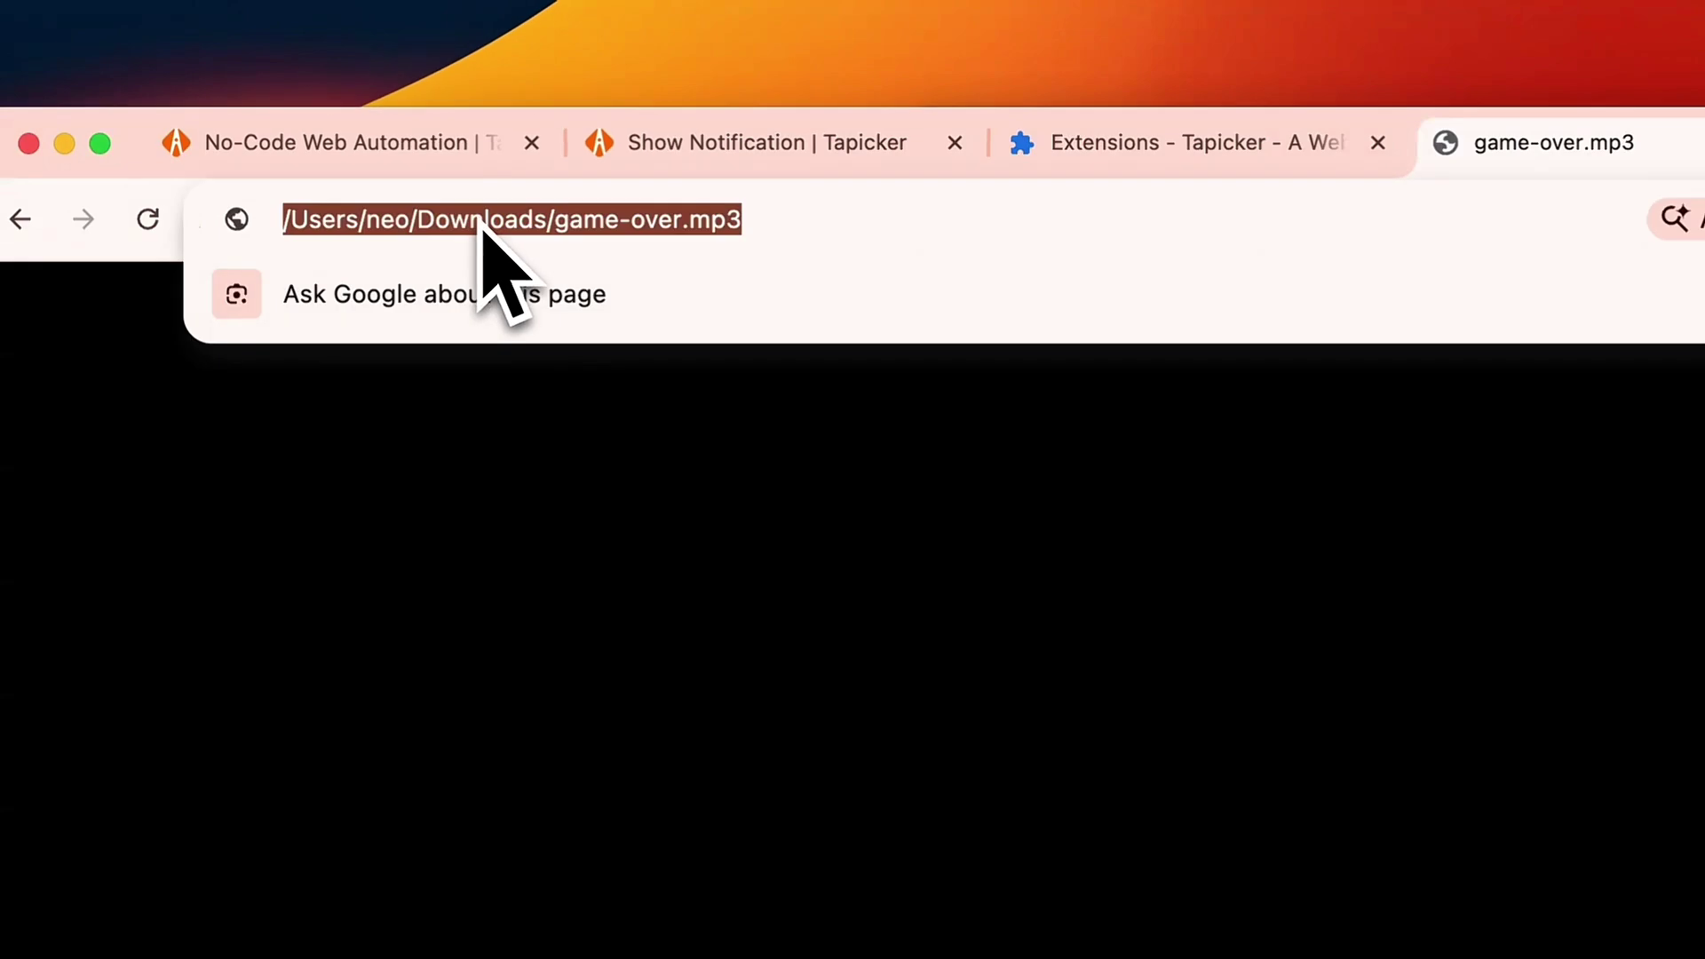
right_click(483, 225)
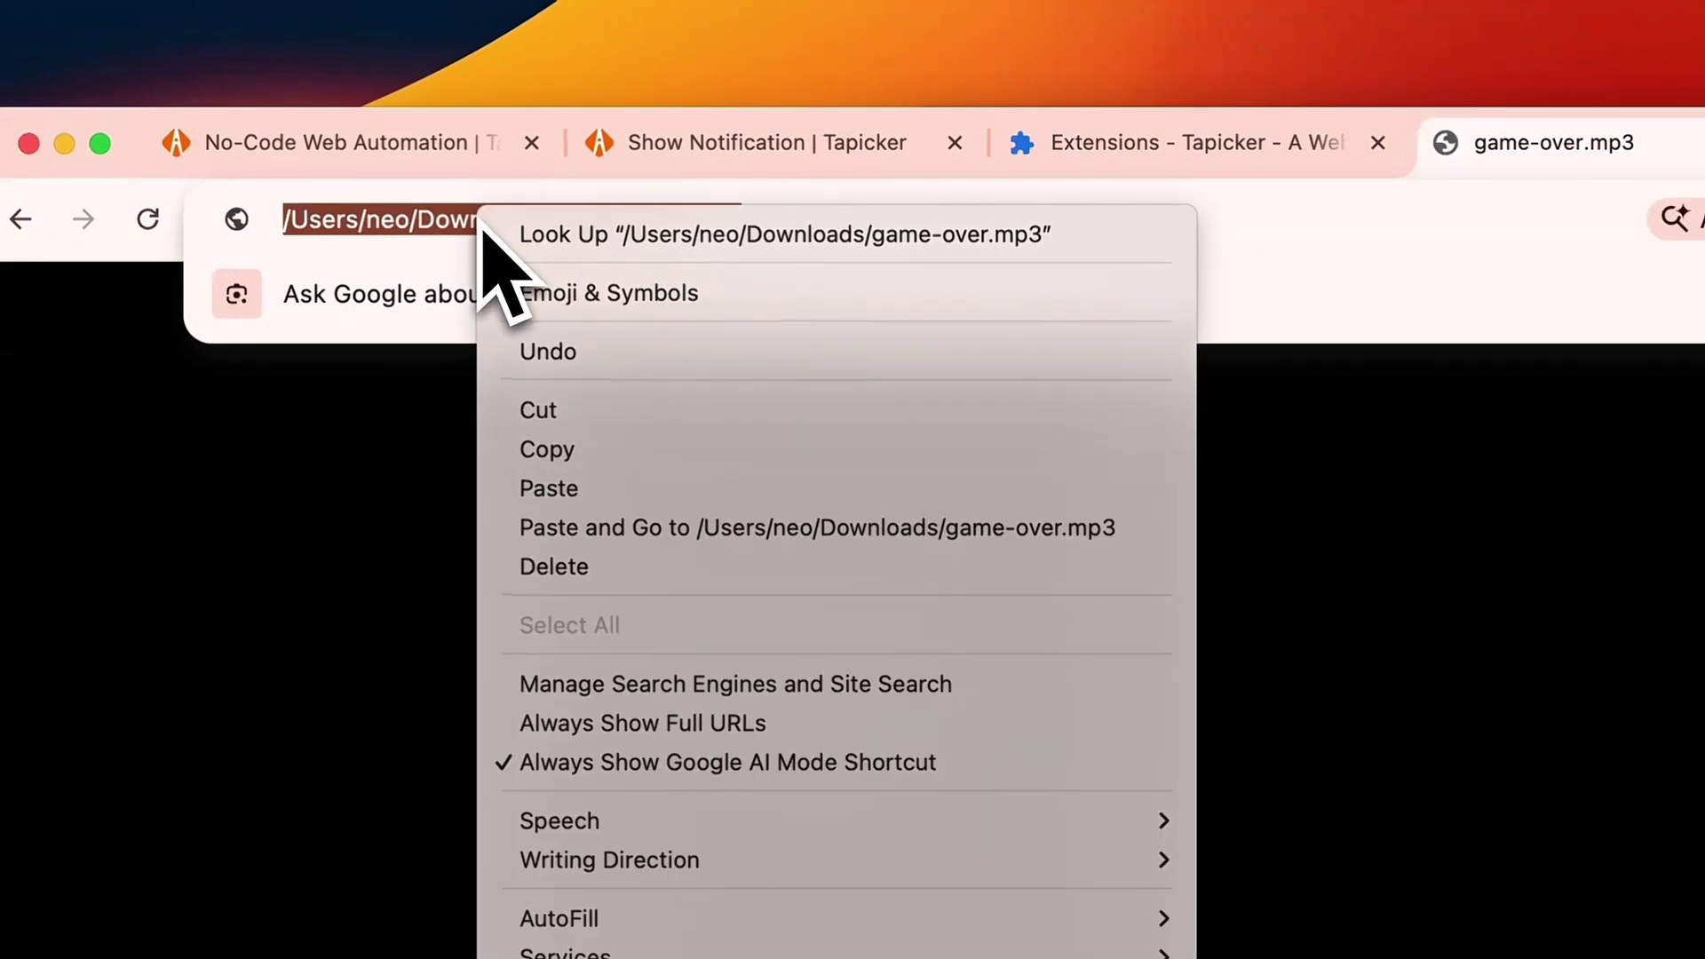
left_click(588, 451)
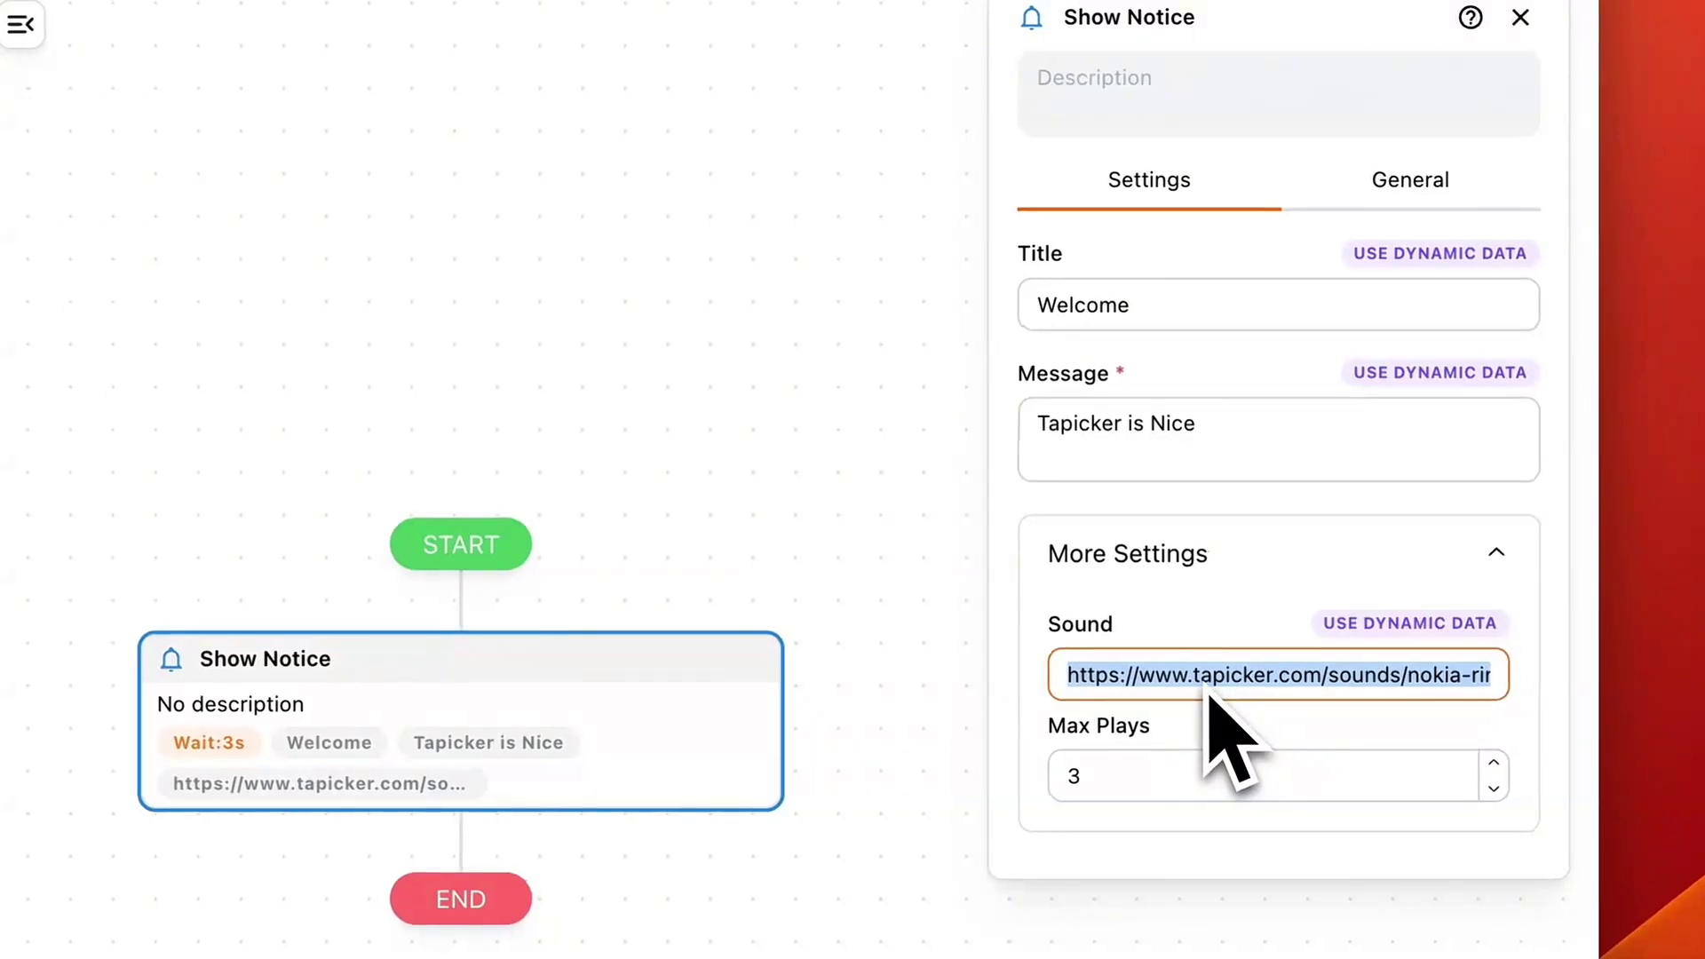
key("super+v")
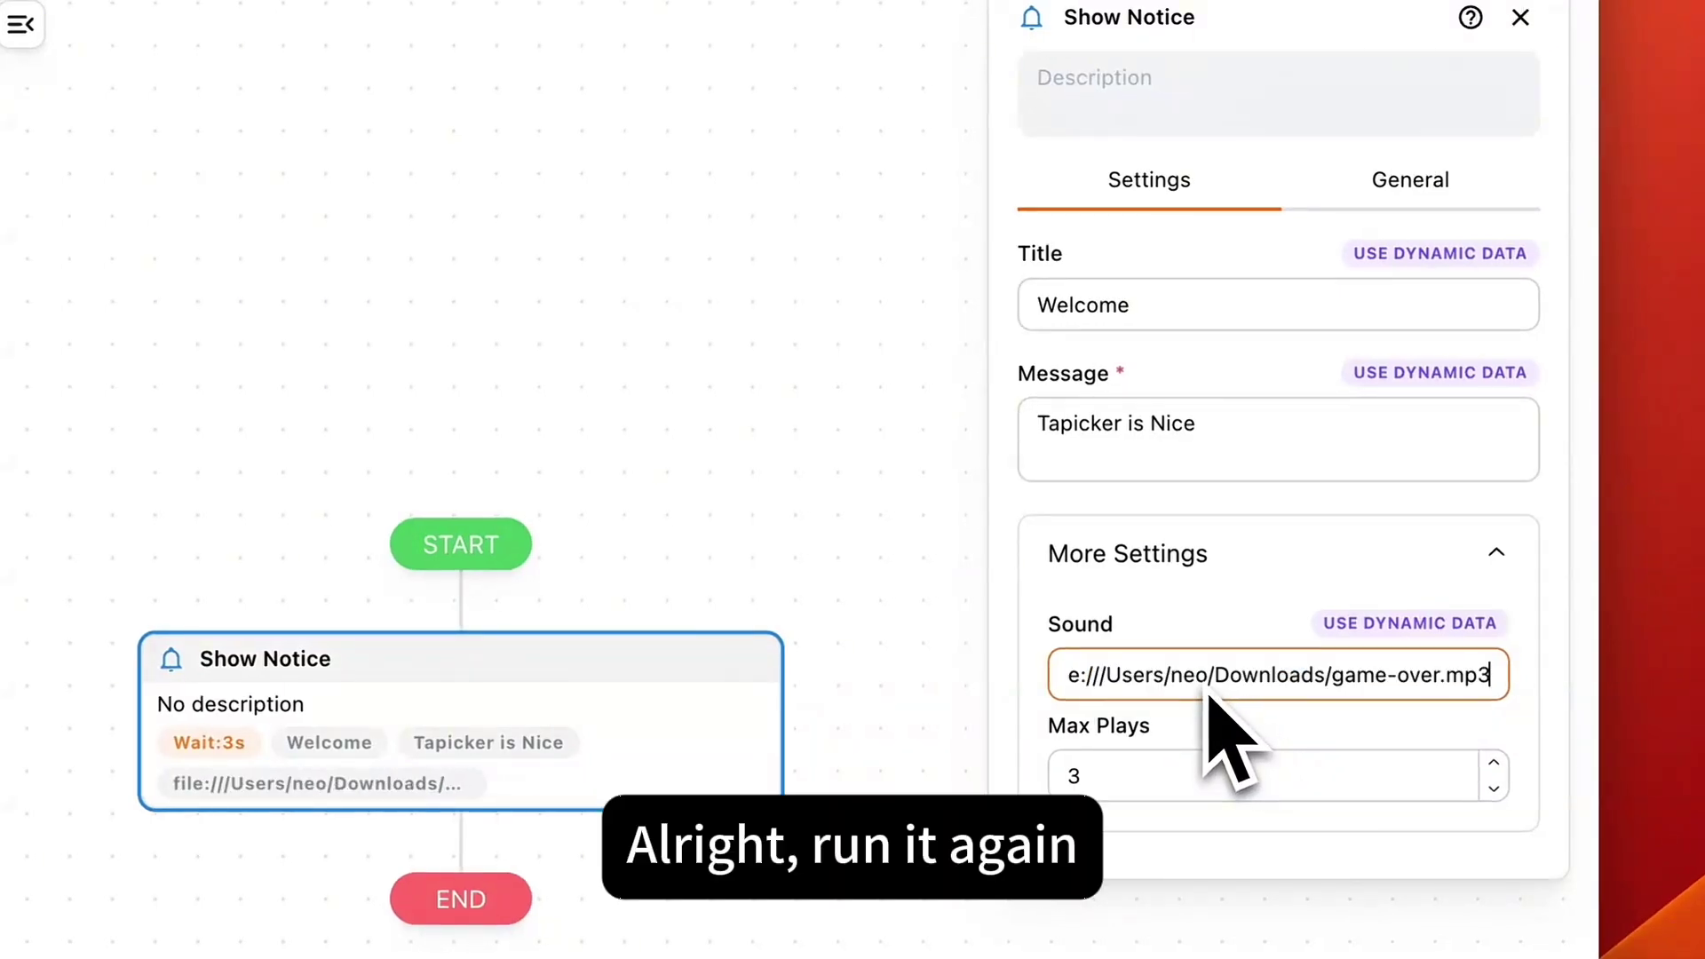
Step: Run the recipe with the local sound and show the playing audio in the browser's media controls
left_click(1274, 203)
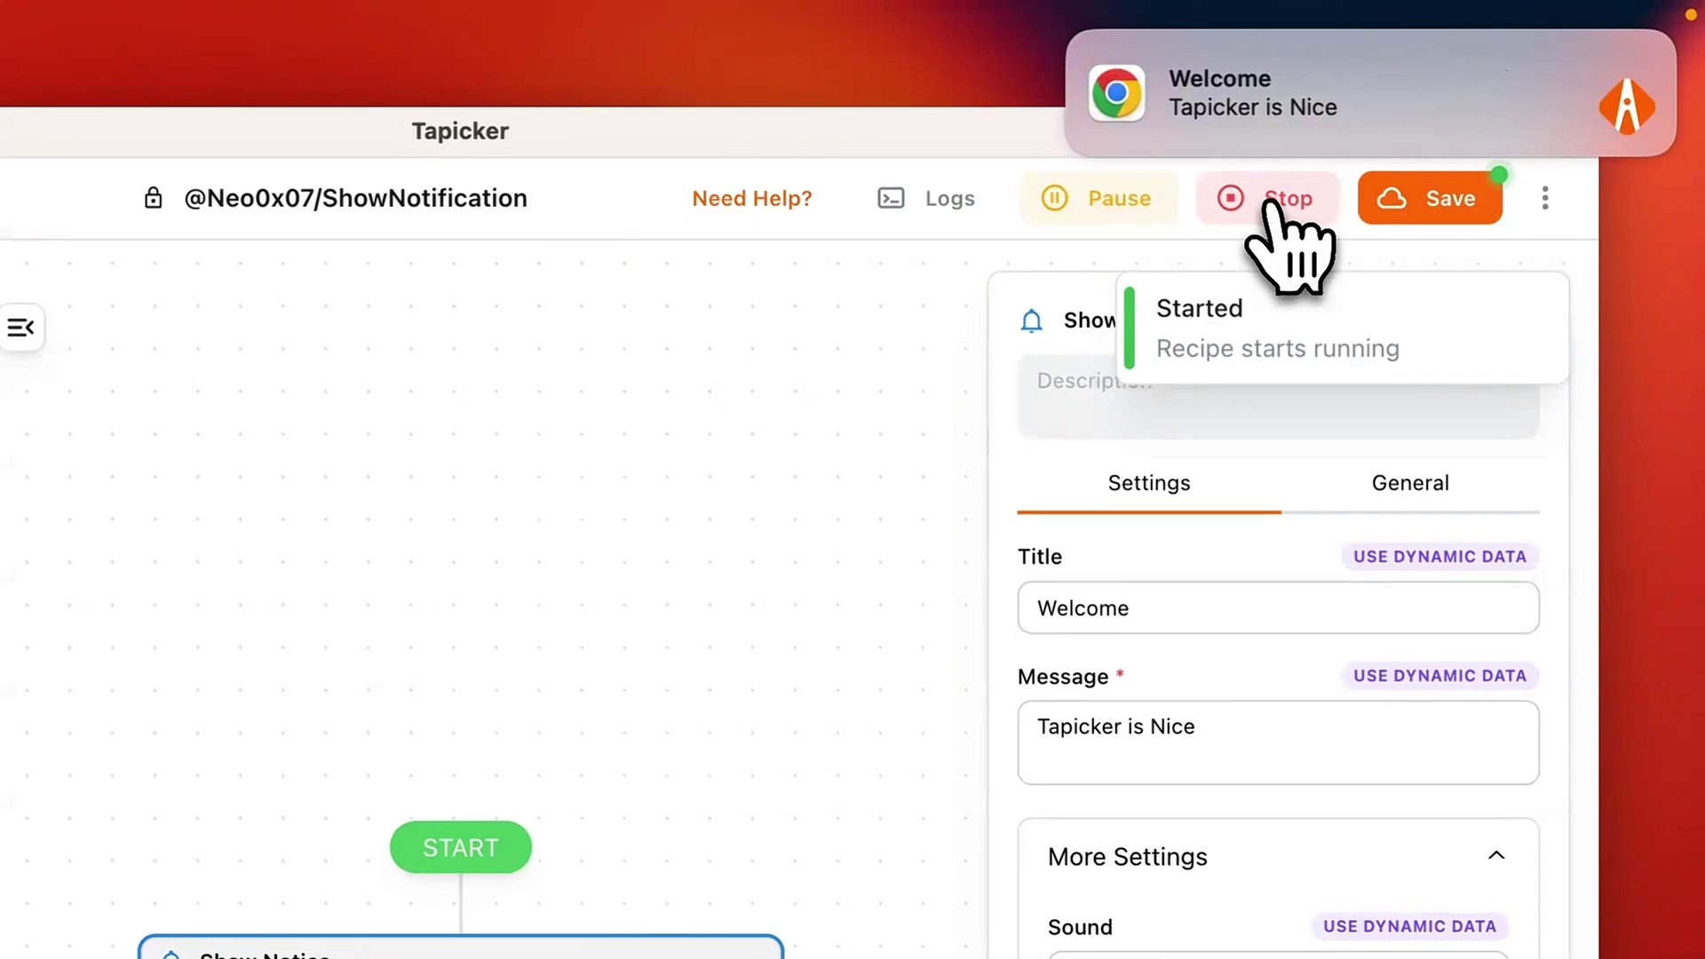
left_click(1270, 201)
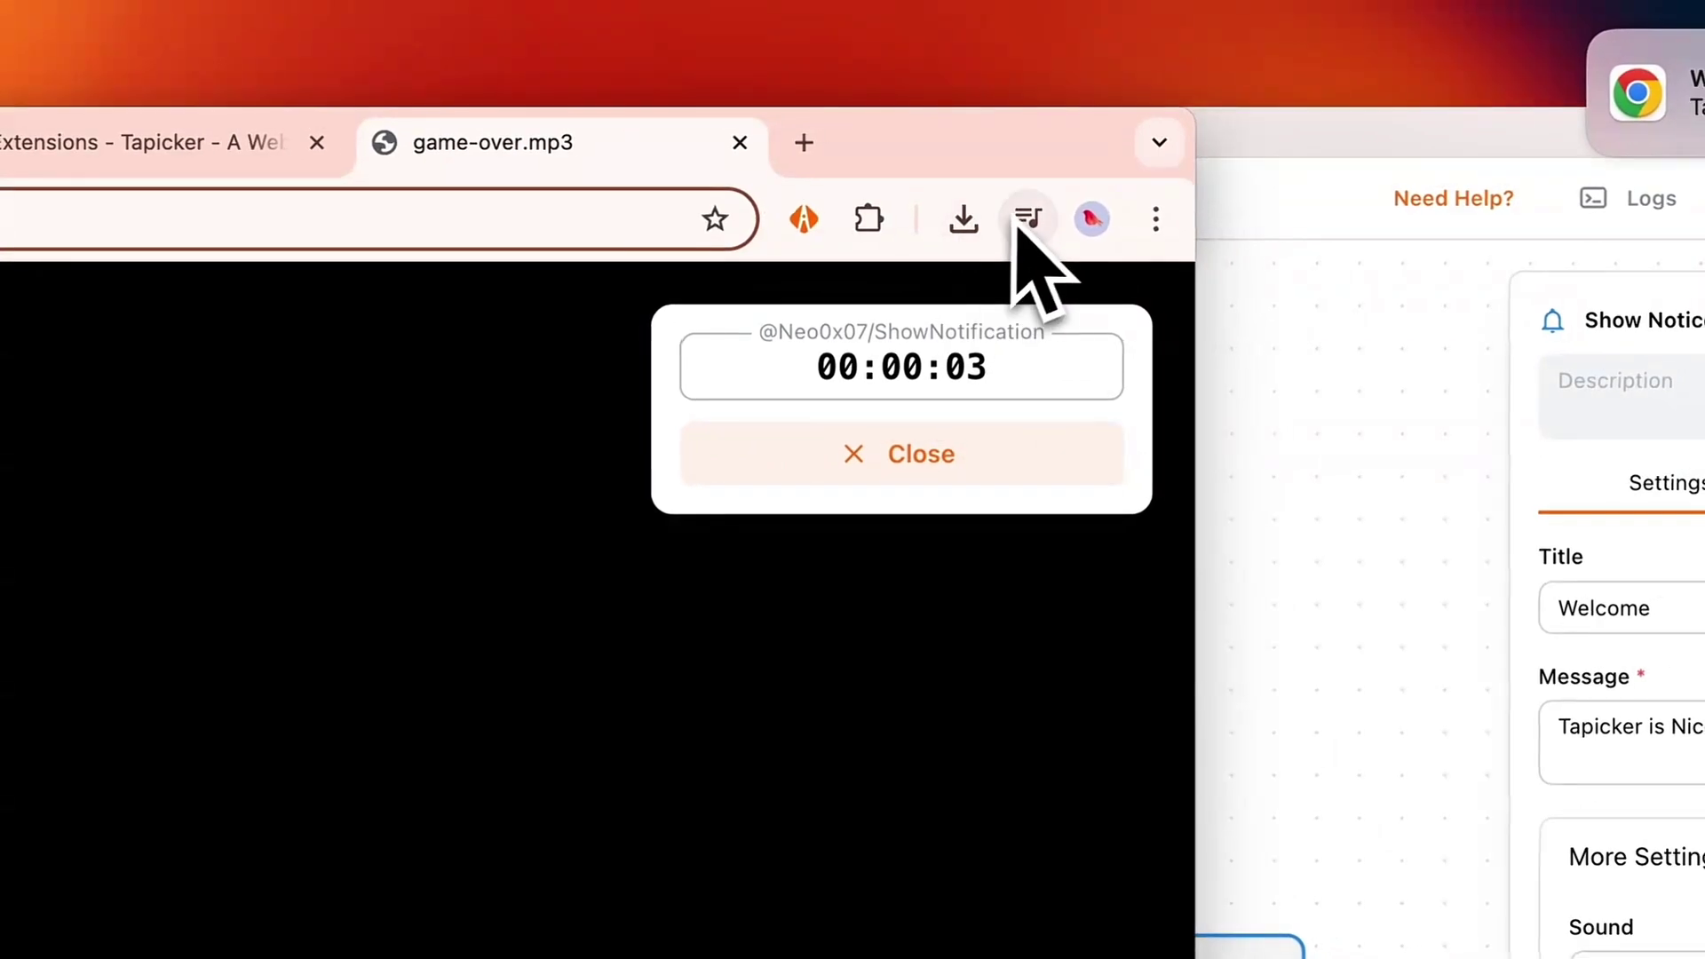
left_click(1021, 222)
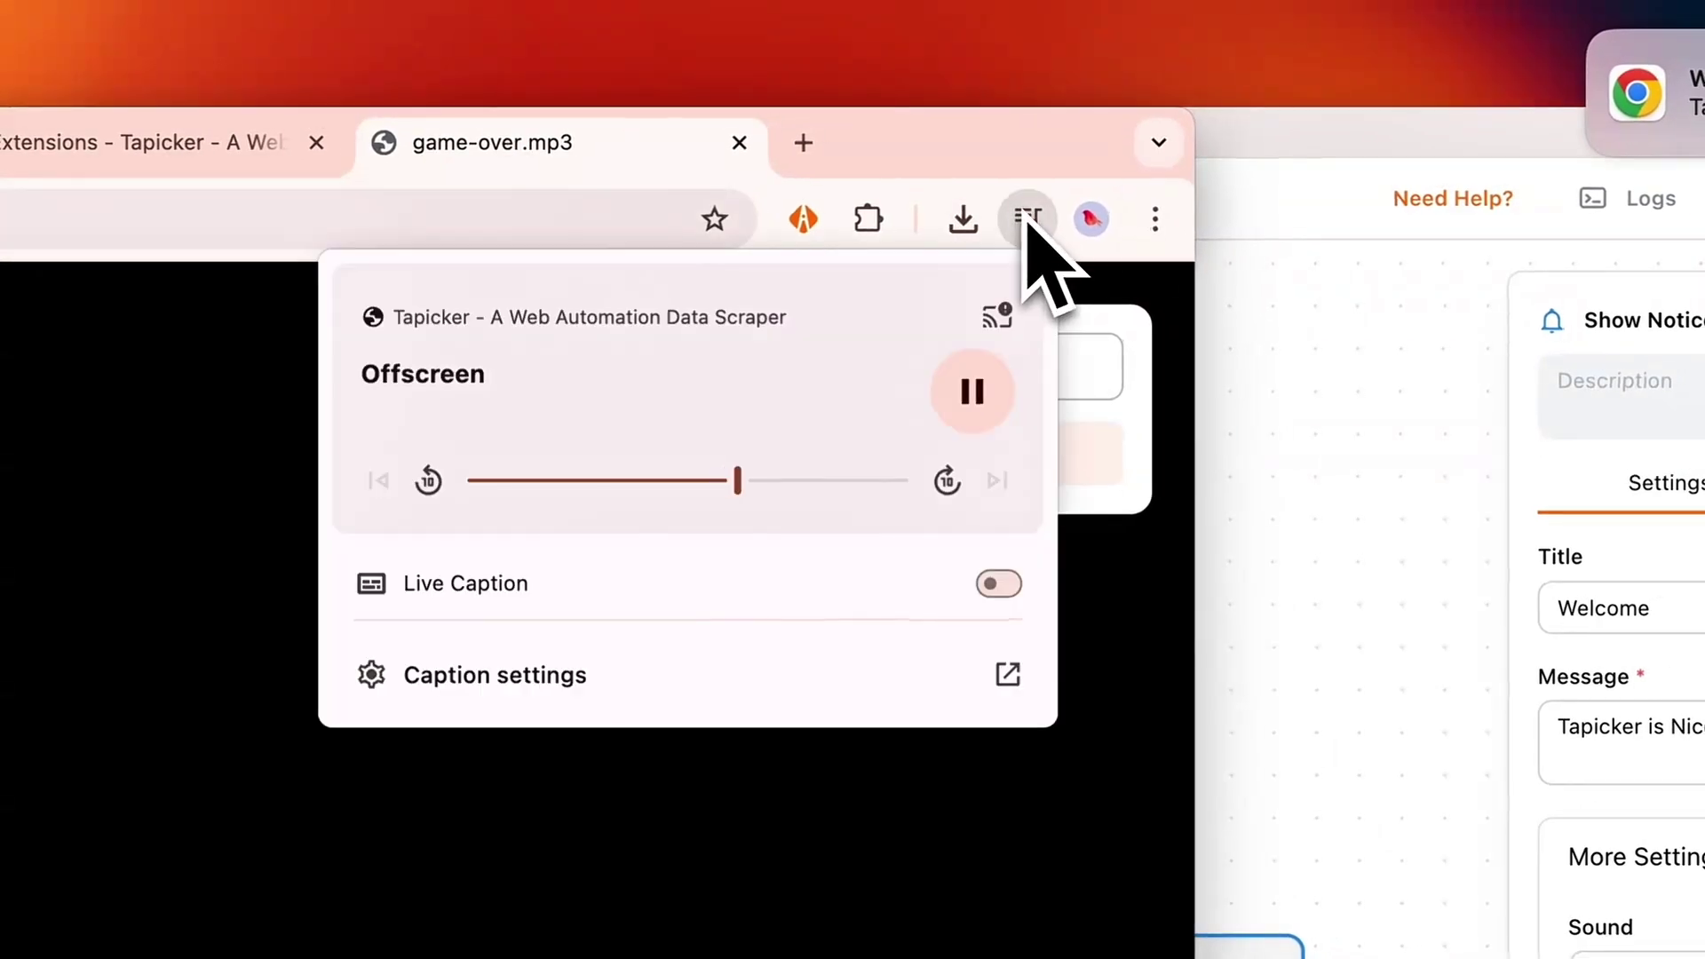